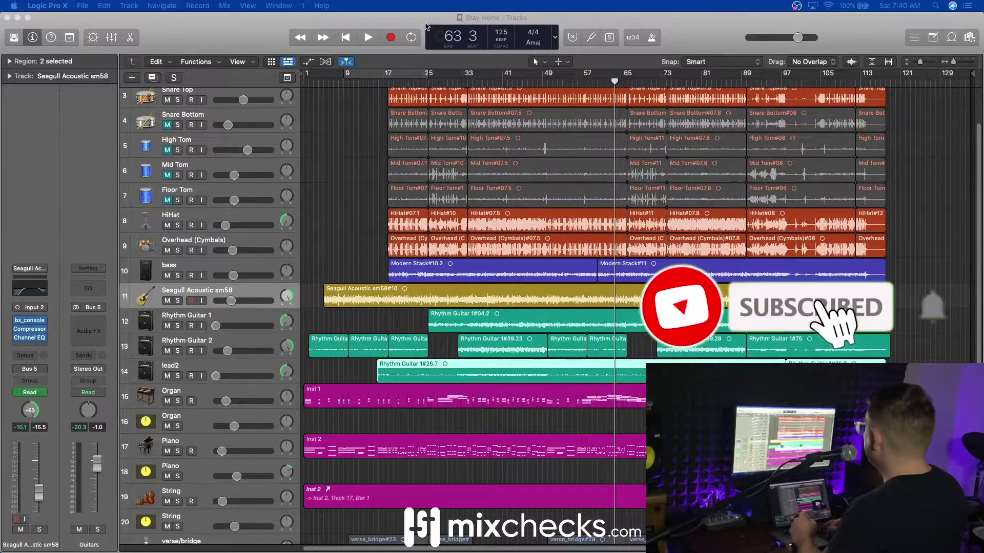
- Show the mixer and add a Bus 6 send to the Snare Top channel
{"action": "left_click", "coordinate": [442, 15]}
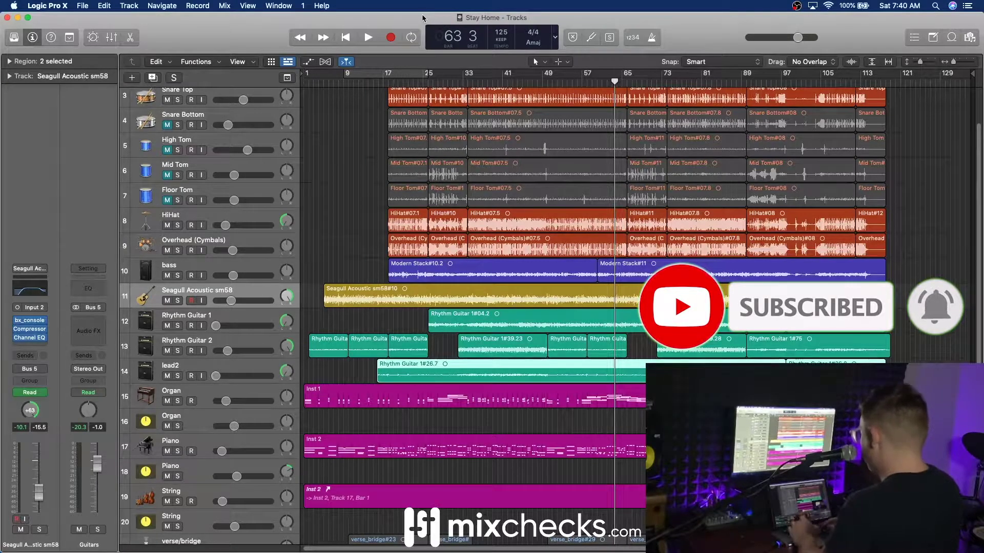
{"action": "key", "text": "x"}
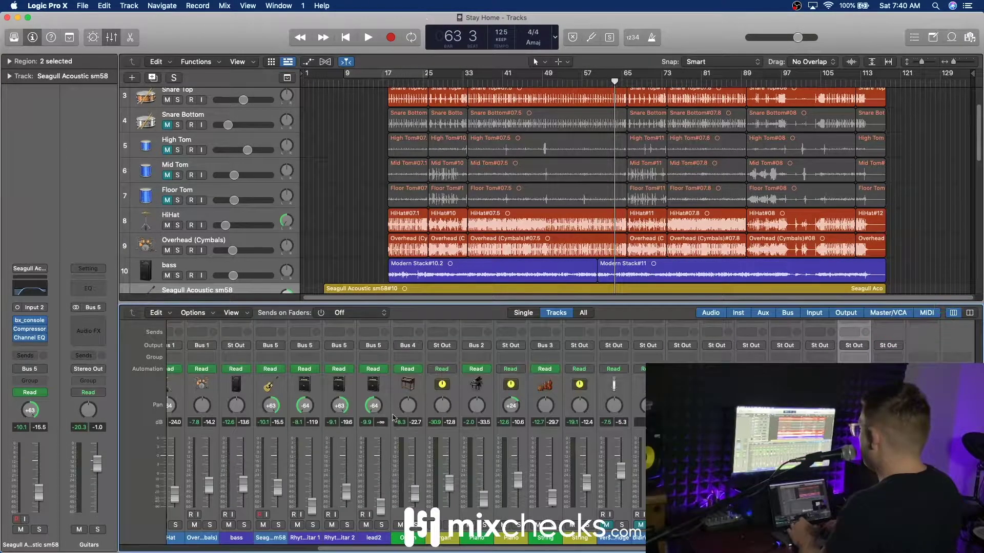
{"action": "scroll", "coordinate": [379, 456], "scroll_direction": "left", "scroll_amount": 8}
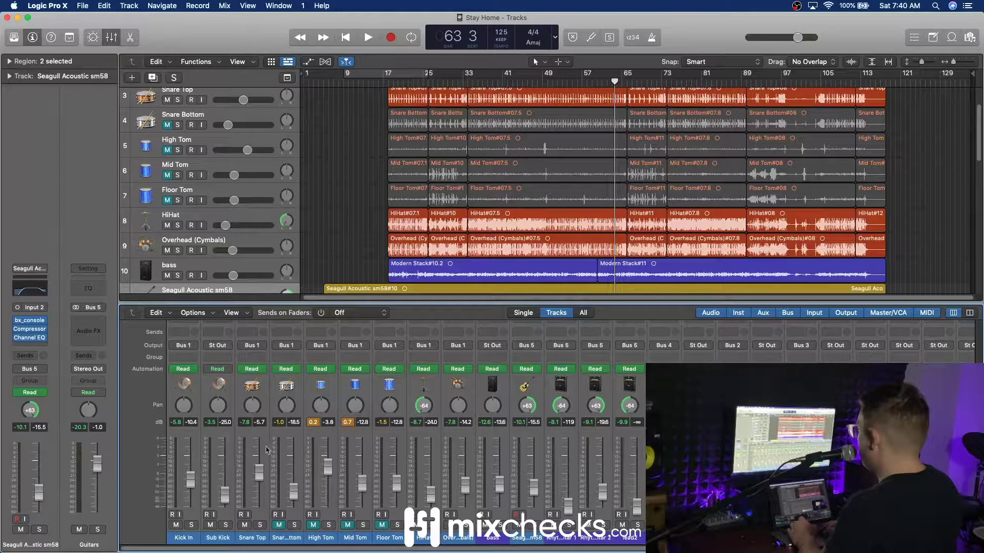
{"action": "scroll", "coordinate": [265, 441], "scroll_direction": "up", "scroll_amount": 5}
{"action": "left_click", "coordinate": [252, 452]}
{"action": "mouse_move", "coordinate": [258, 463]}
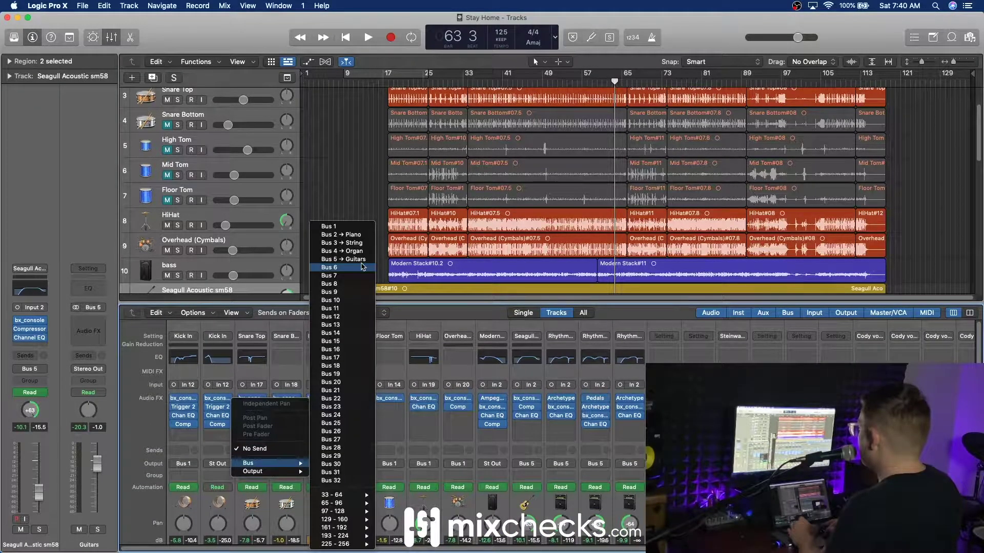
{"action": "left_click", "coordinate": [361, 269]}
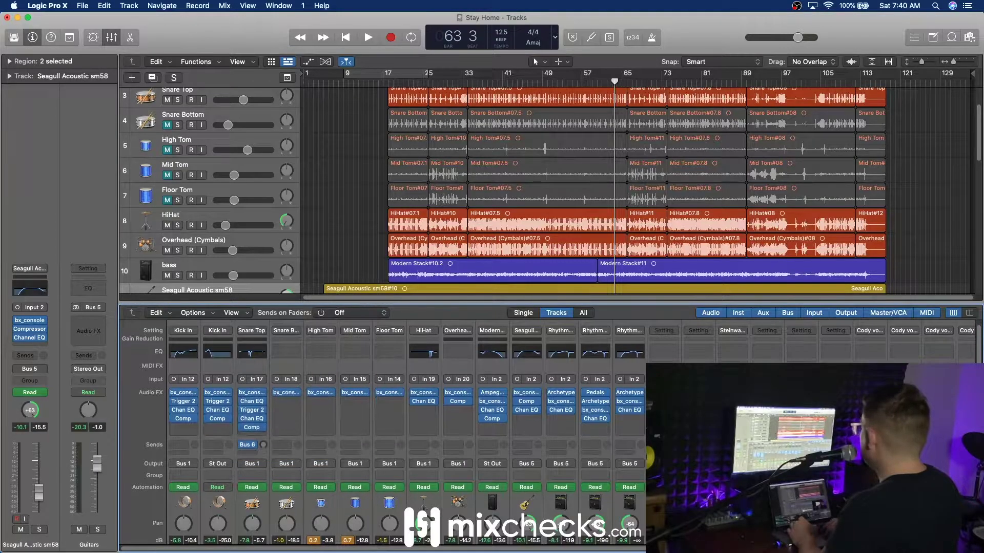
- Insert the Space Designer reverb on the Room aux channel fed by Bus 6
{"action": "scroll", "coordinate": [384, 431], "scroll_direction": "down", "scroll_amount": 5}
{"action": "scroll", "coordinate": [384, 430], "scroll_direction": "right", "scroll_amount": 10}
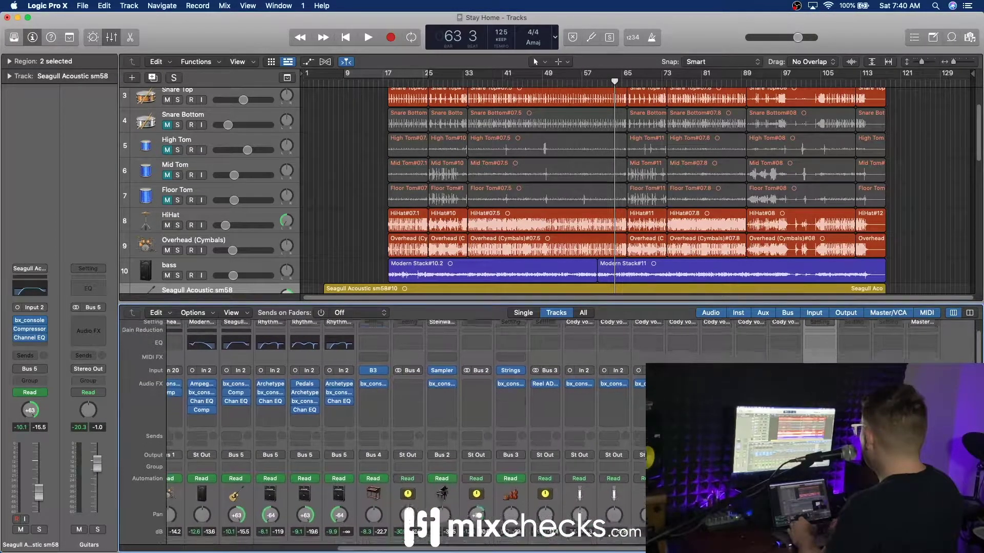
{"action": "scroll", "coordinate": [385, 430], "scroll_direction": "up", "scroll_amount": 1}
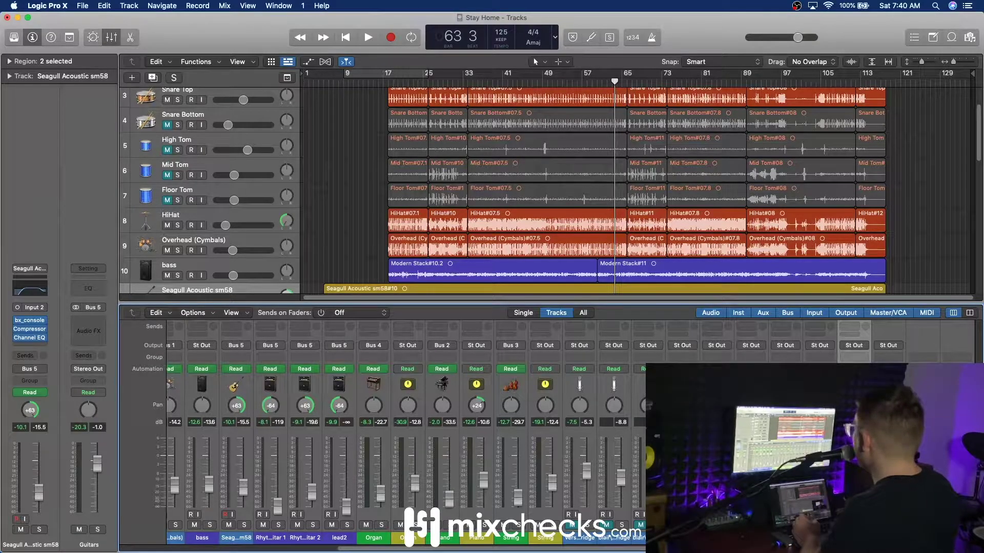
{"action": "scroll", "coordinate": [405, 432], "scroll_direction": "up", "scroll_amount": 6}
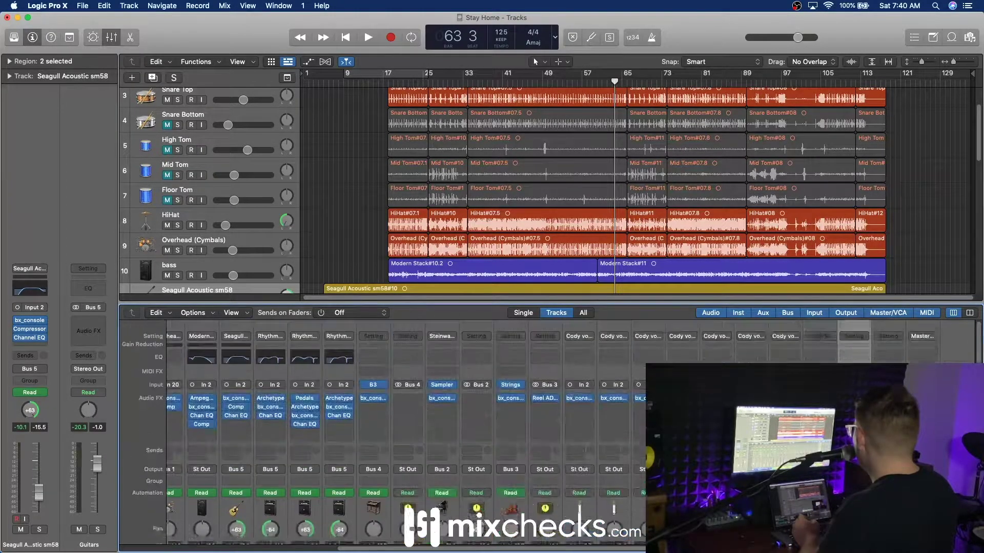
{"action": "left_click", "coordinate": [854, 398]}
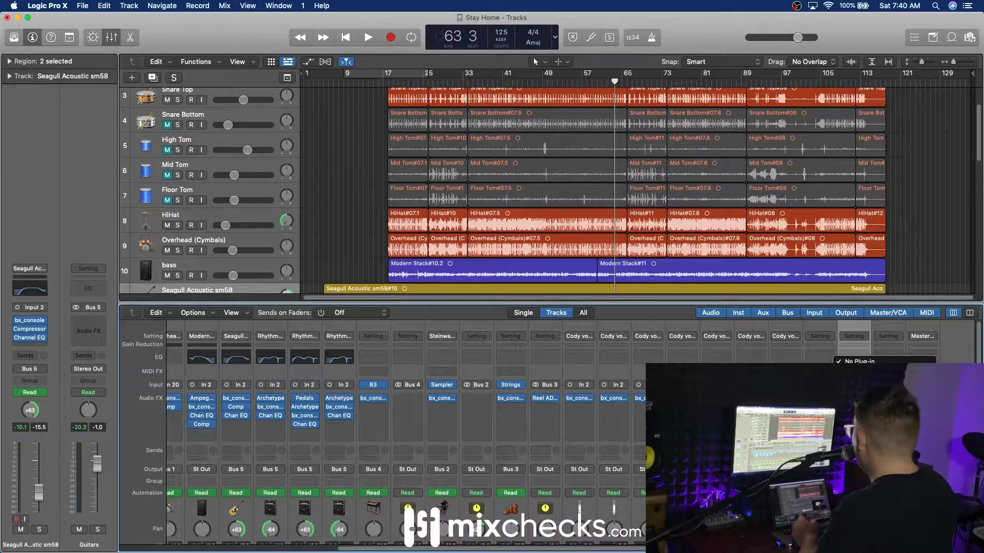
{"action": "left_click", "coordinate": [742, 505]}
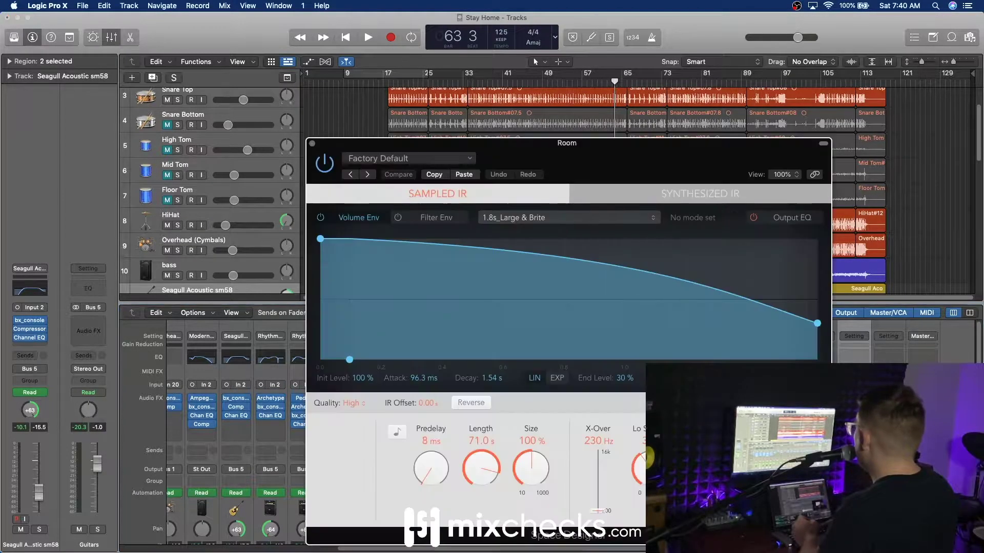
- Start loading an impulse response in Space Designer, open the Bricasti M7 folder and widen its column to show the full names
{"action": "left_click", "coordinate": [581, 219]}
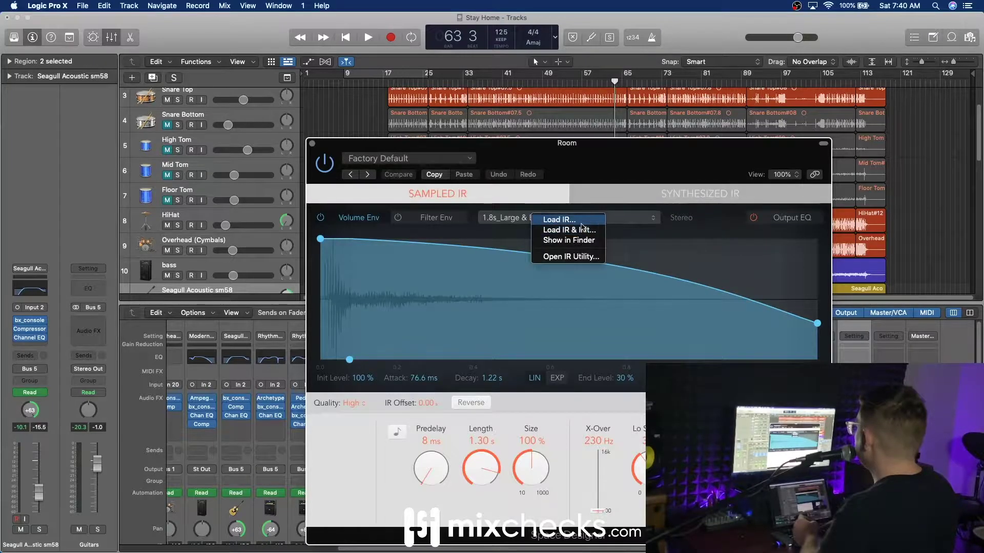
{"action": "left_click", "coordinate": [581, 223]}
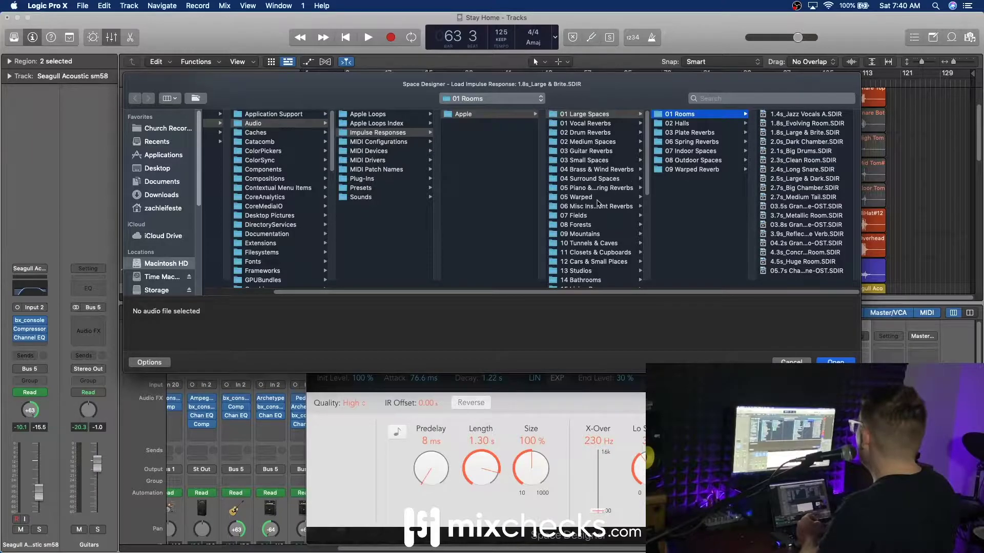
{"action": "scroll", "coordinate": [598, 202], "scroll_direction": "down", "scroll_amount": 10}
{"action": "left_click", "coordinate": [592, 277]}
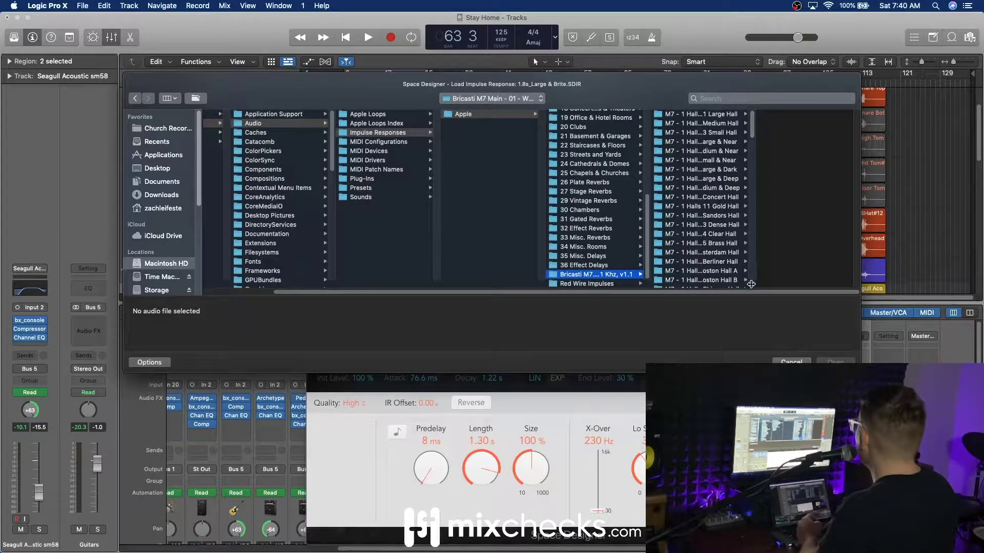
{"action": "left_click_drag", "start_coordinate": [751, 285], "coordinate": [789, 288]}
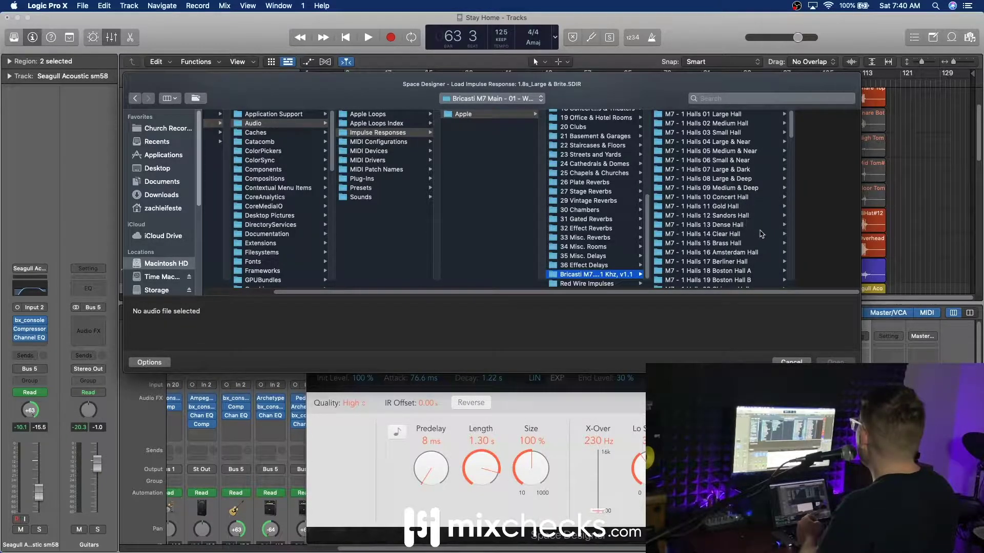
- Load 1 Halls 10 Concert Hall M-to-S.wav from the M7 - 1 Halls 10 Concert Hall folder, with a 28 ms predelay
{"action": "scroll", "coordinate": [761, 235], "scroll_direction": "down", "scroll_amount": 3}
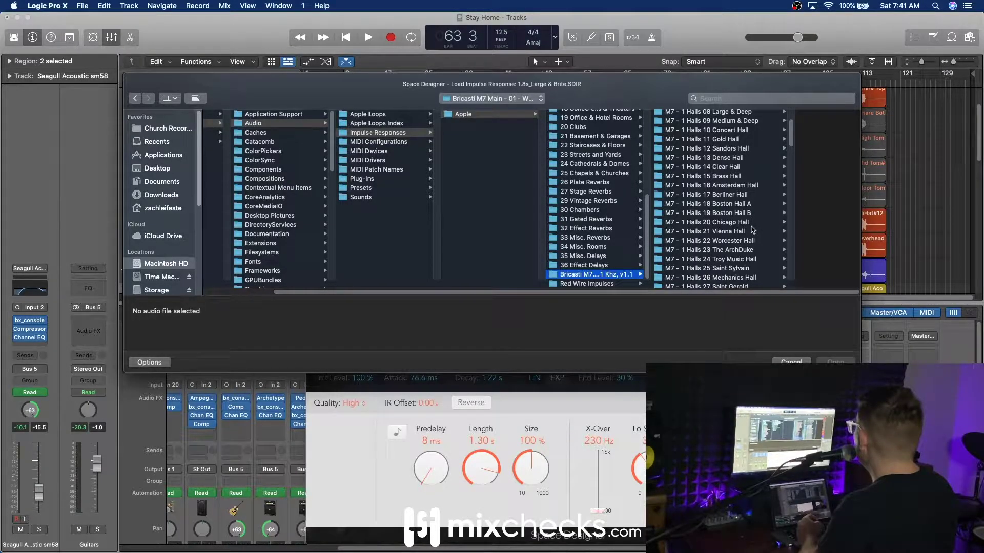
{"action": "scroll", "coordinate": [748, 261], "scroll_direction": "down", "scroll_amount": 2}
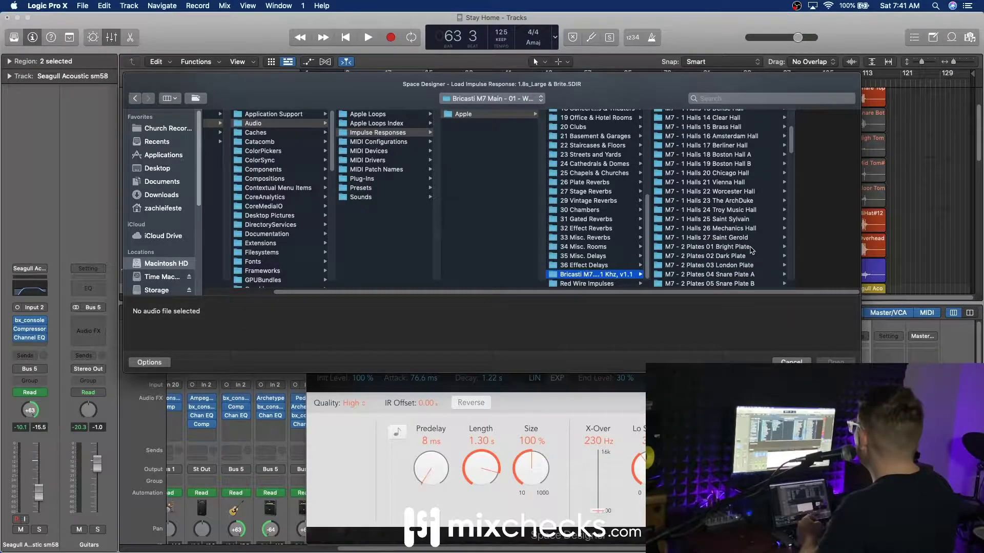
{"action": "scroll", "coordinate": [757, 233], "scroll_direction": "up", "scroll_amount": 5}
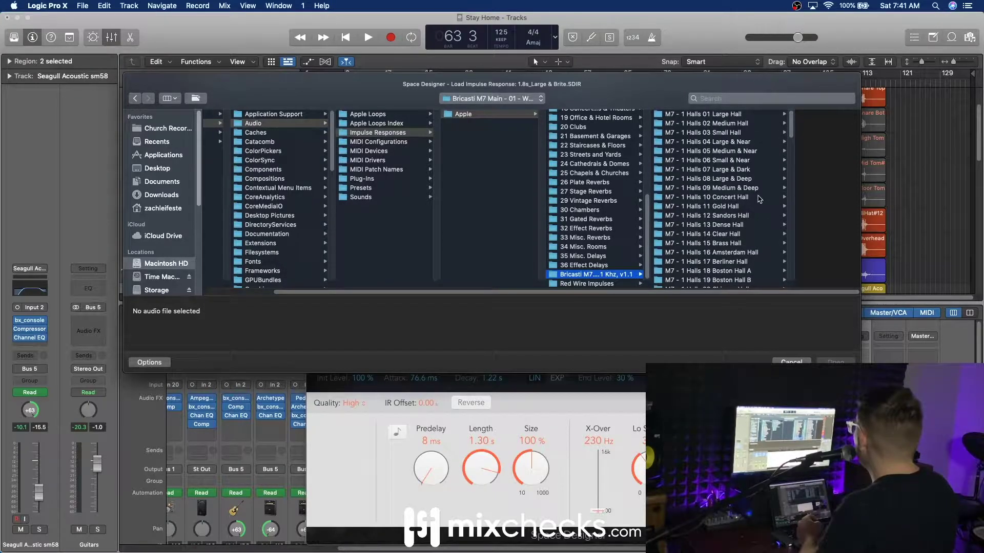
{"action": "left_click", "coordinate": [758, 198]}
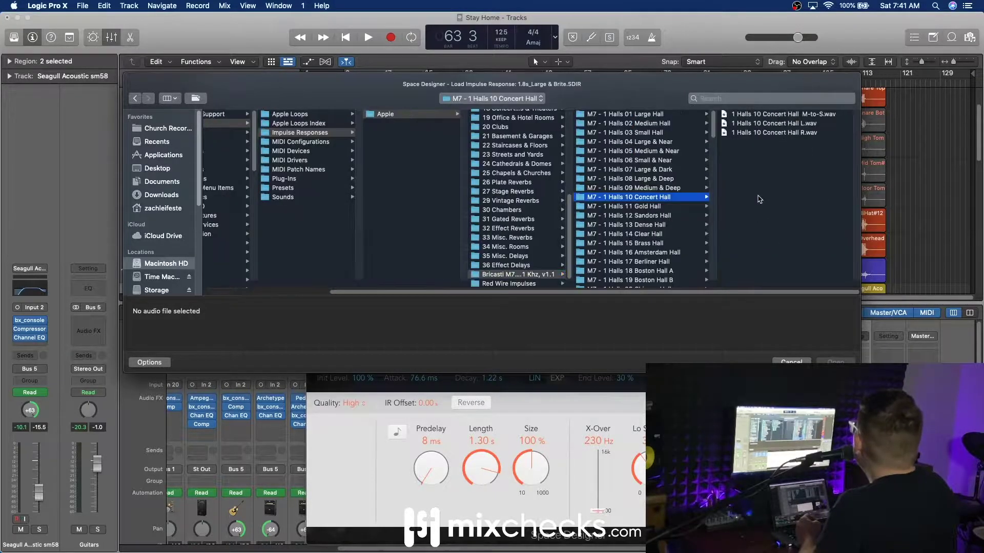
{"action": "left_click", "coordinate": [779, 115]}
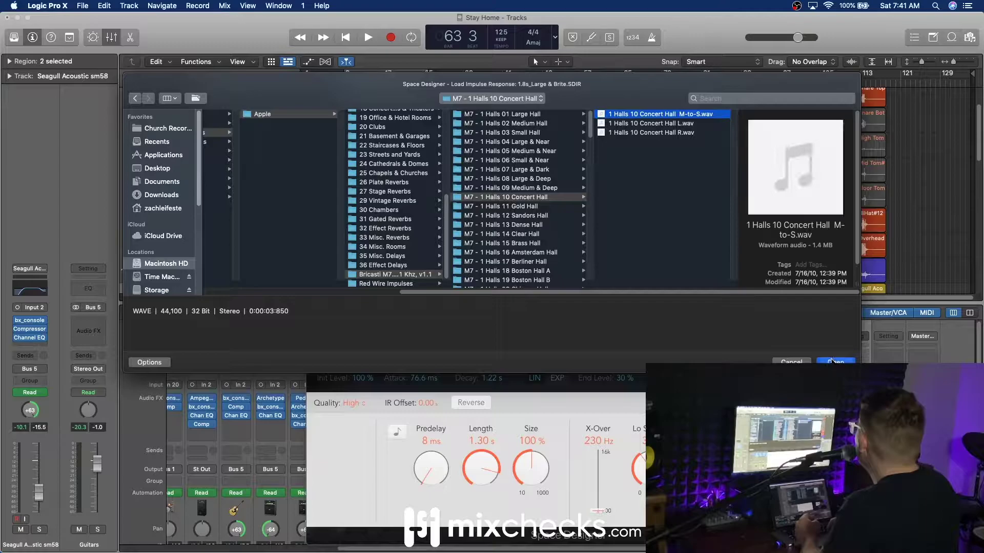
{"action": "left_click", "coordinate": [834, 361]}
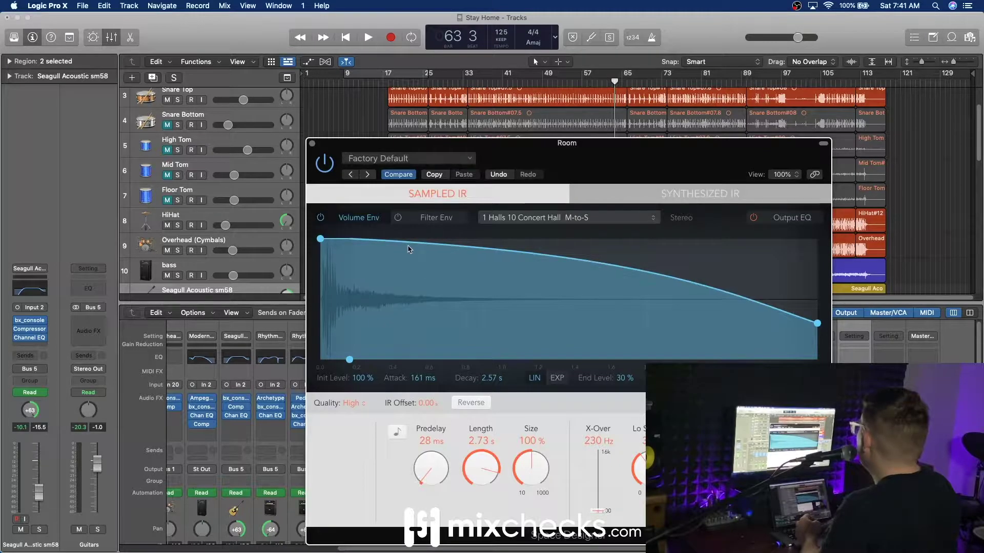
{"action": "left_click", "coordinate": [312, 144]}
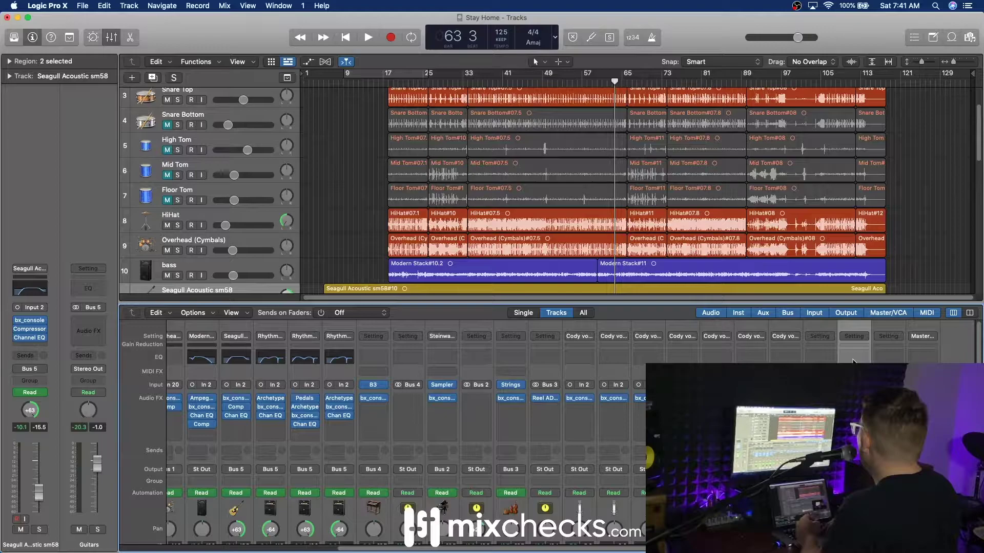
- Play the song while bringing up the Snare Top's Bus 6 send to about -25.1 dB, and stop playback
{"action": "key", "text": "space"}
{"action": "scroll", "coordinate": [316, 435], "scroll_direction": "left", "scroll_amount": 2}
{"action": "scroll", "coordinate": [316, 434], "scroll_direction": "left", "scroll_amount": 5}
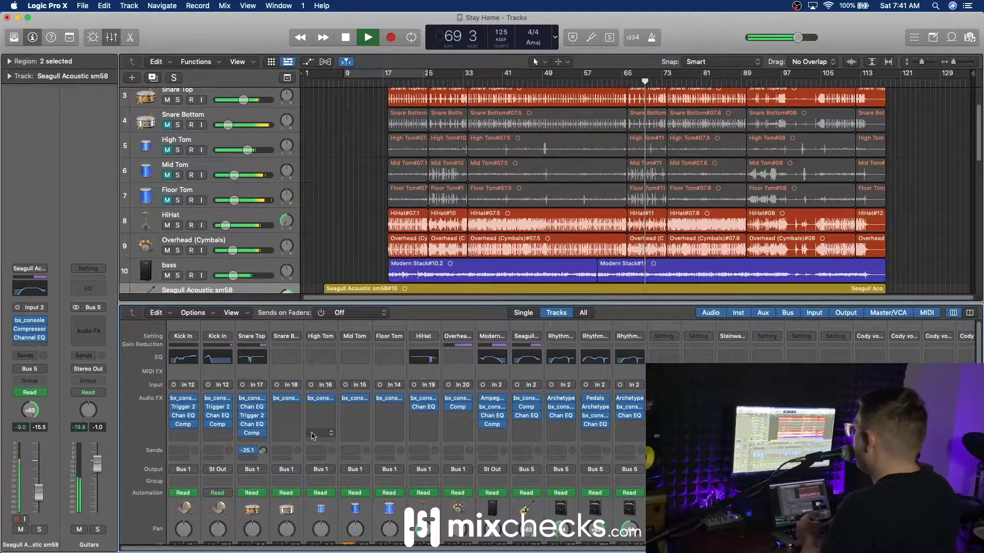
{"action": "key", "text": "space"}
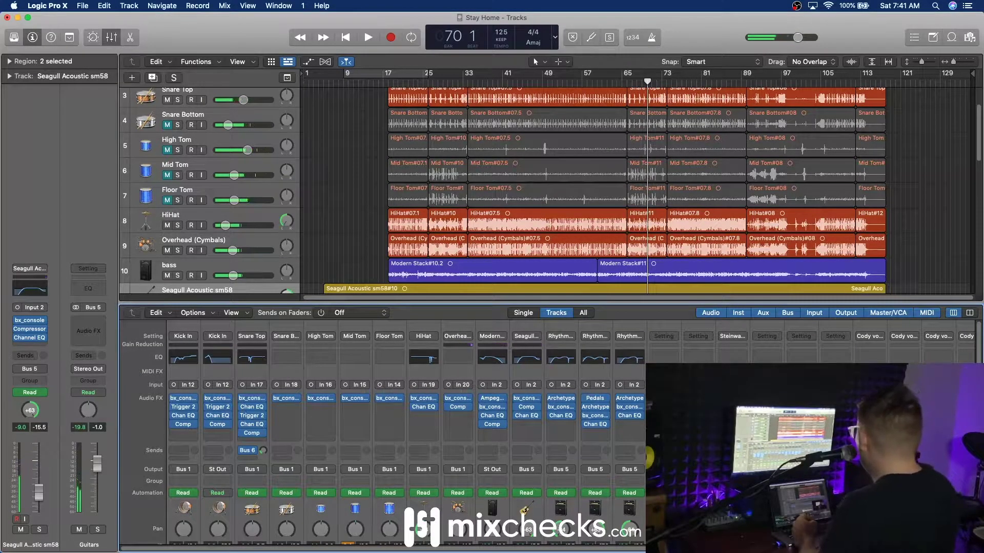
- Add a Channel EQ to the Room channel with a low cut at about 202 Hz, a high cut at about 8400 Hz and a low-mid dip
{"action": "scroll", "coordinate": [569, 436], "scroll_direction": "right", "scroll_amount": 10}
{"action": "left_click", "coordinate": [853, 357]}
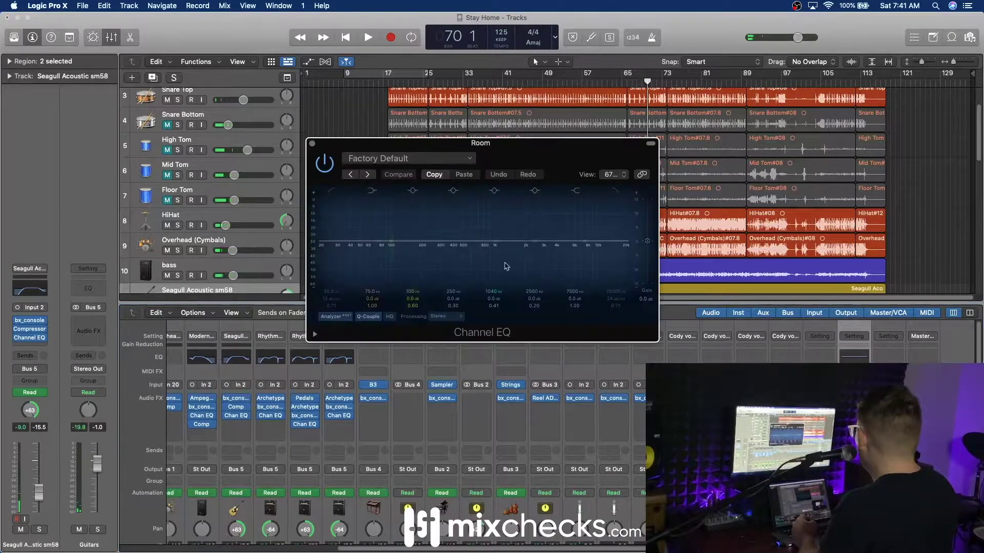
{"action": "left_click", "coordinate": [331, 191]}
{"action": "left_click_drag", "start_coordinate": [335, 294], "coordinate": [335, 259]}
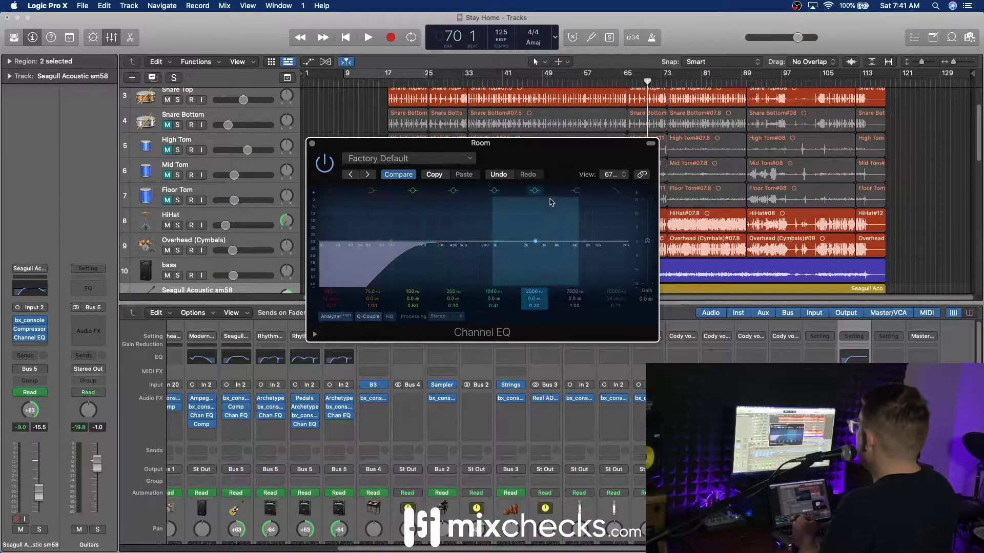
{"action": "left_click", "coordinate": [615, 191]}
{"action": "left_click_drag", "start_coordinate": [617, 293], "coordinate": [617, 309]}
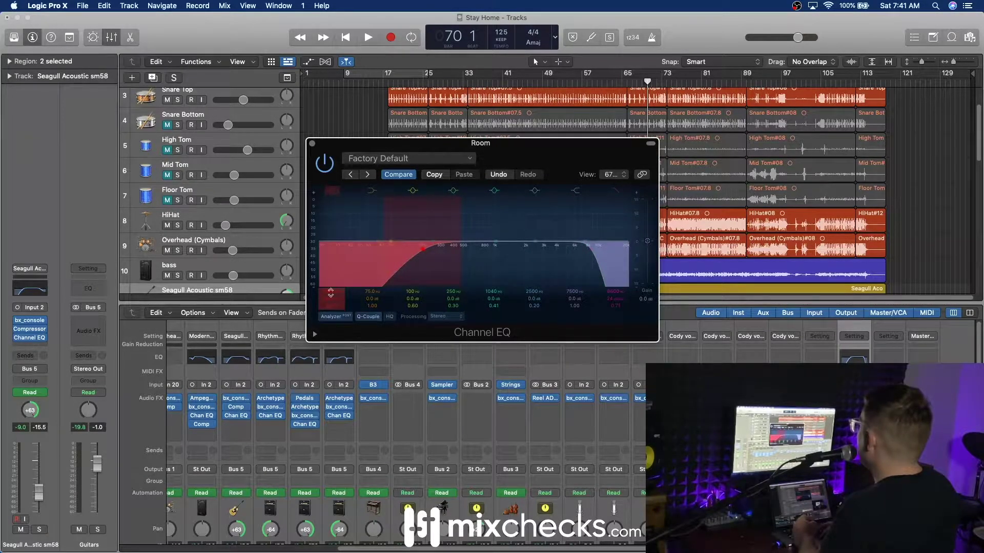
{"action": "left_click_drag", "start_coordinate": [495, 241], "coordinate": [466, 253]}
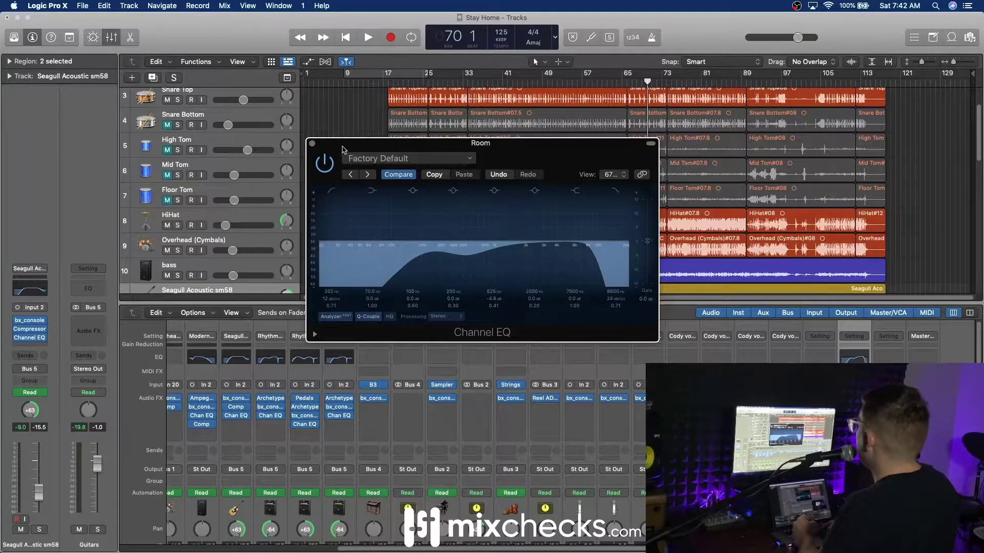
{"action": "left_click", "coordinate": [312, 144]}
- Resume playback and set the Snare Top's Bus 6 send level to about -23.0 dB
{"action": "scroll", "coordinate": [354, 388], "scroll_direction": "left", "scroll_amount": 8}
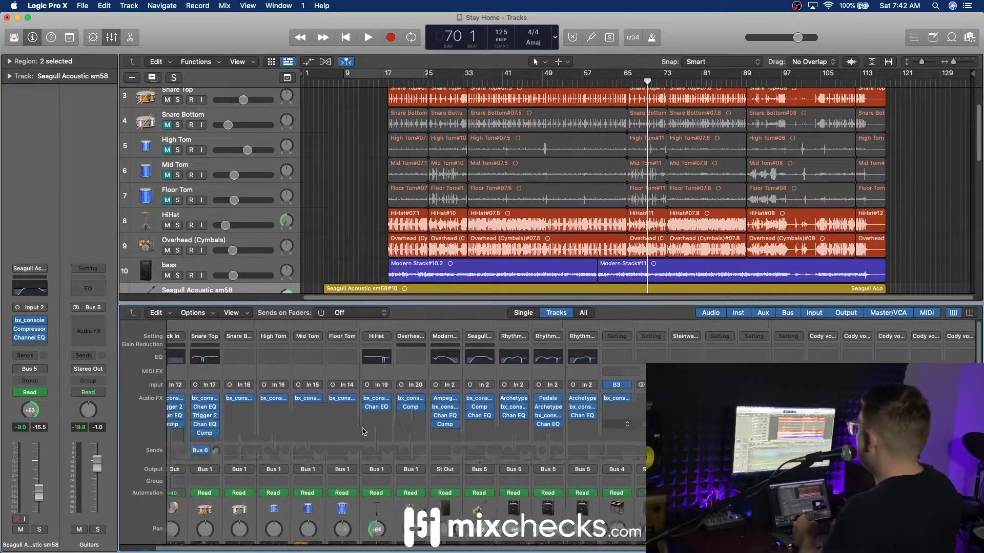
{"action": "key", "text": "space"}
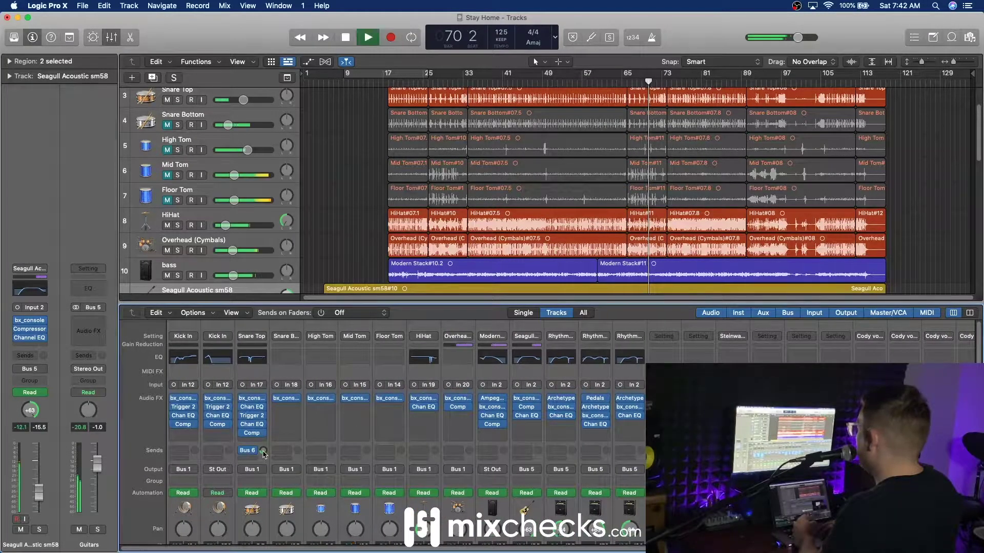
{"action": "left_click", "coordinate": [263, 452]}
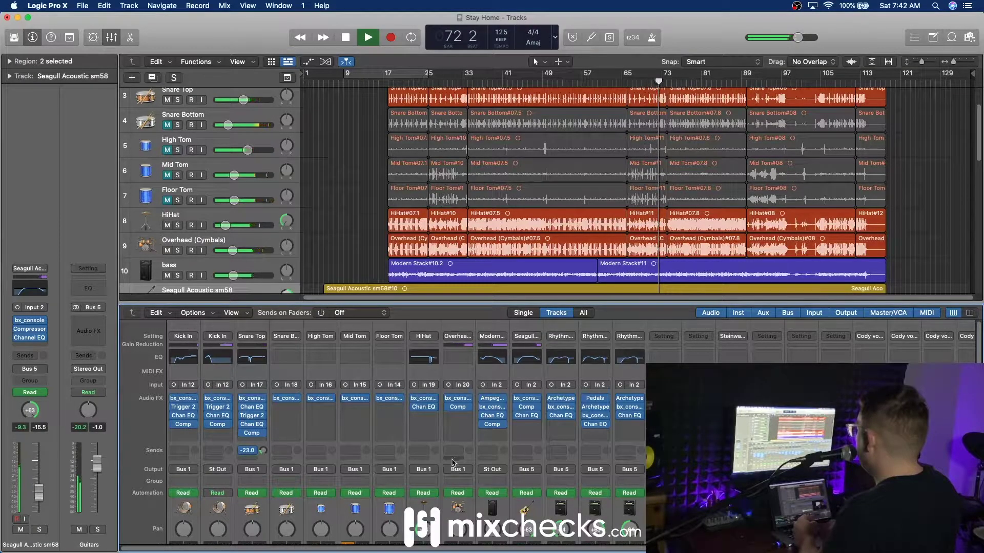
- Add a Bus 6 (Room) send to the Overhead (Cymbals) channel and adjust its send level during playback
{"action": "scroll", "coordinate": [452, 460], "scroll_direction": "down", "scroll_amount": 5}
{"action": "scroll", "coordinate": [444, 443], "scroll_direction": "up", "scroll_amount": 4}
{"action": "left_click", "coordinate": [453, 406]}
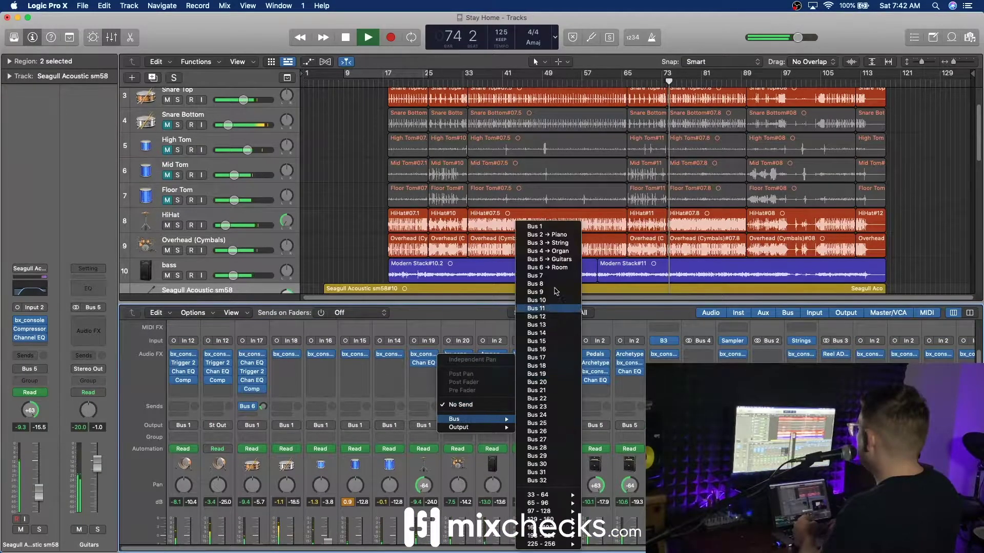
{"action": "left_click", "coordinate": [543, 270]}
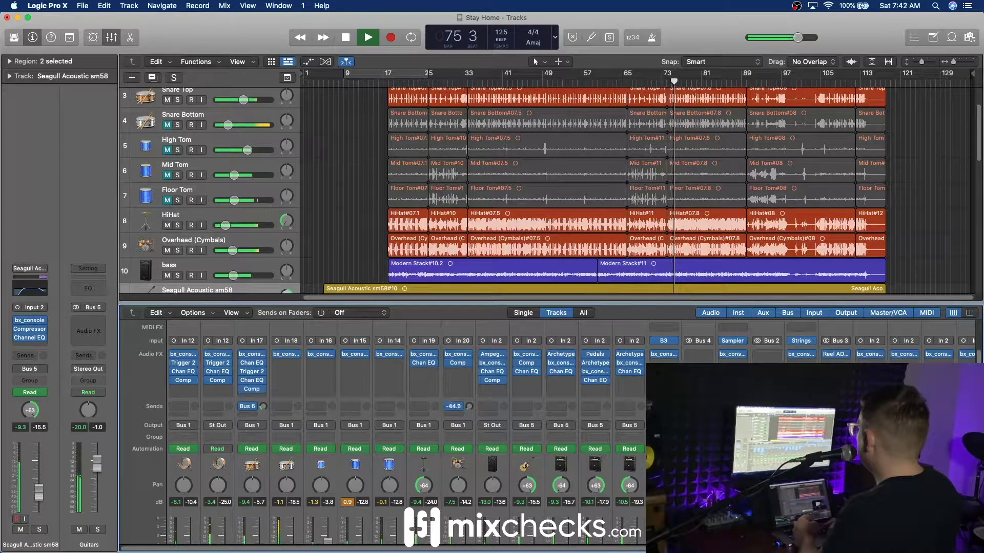
{"action": "left_click_drag", "start_coordinate": [470, 407], "coordinate": [469, 414]}
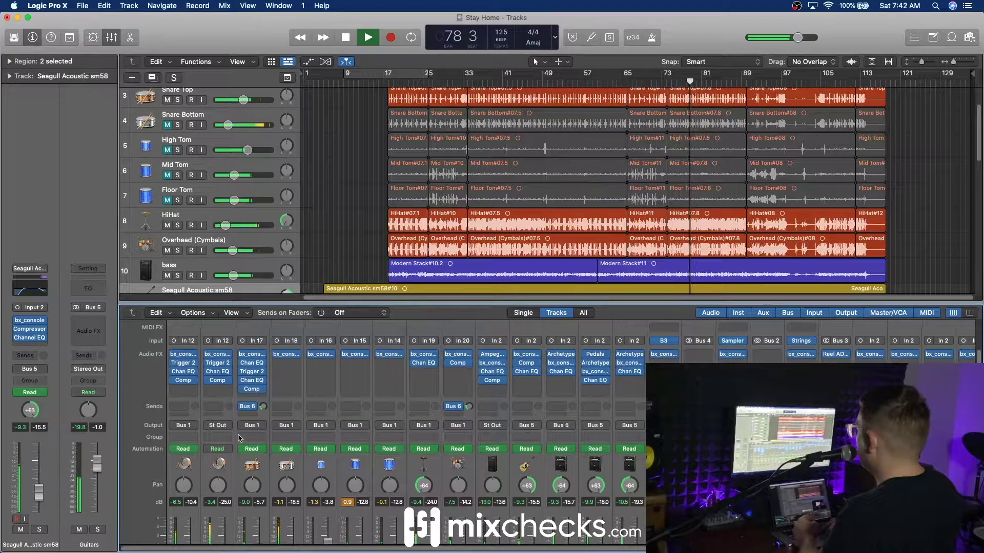
- Add a Bus 6 (Room) send to the Kick In channel and adjust its send level during playback
{"action": "scroll", "coordinate": [200, 422], "scroll_direction": "down", "scroll_amount": 3}
{"action": "scroll", "coordinate": [200, 423], "scroll_direction": "up", "scroll_amount": 3}
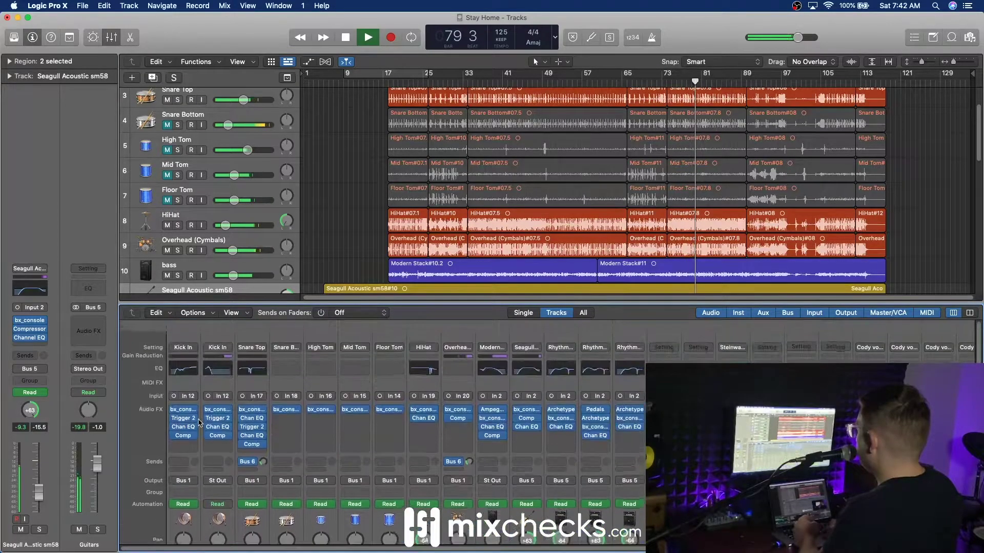
{"action": "left_click", "coordinate": [180, 450]}
{"action": "mouse_move", "coordinate": [186, 464]}
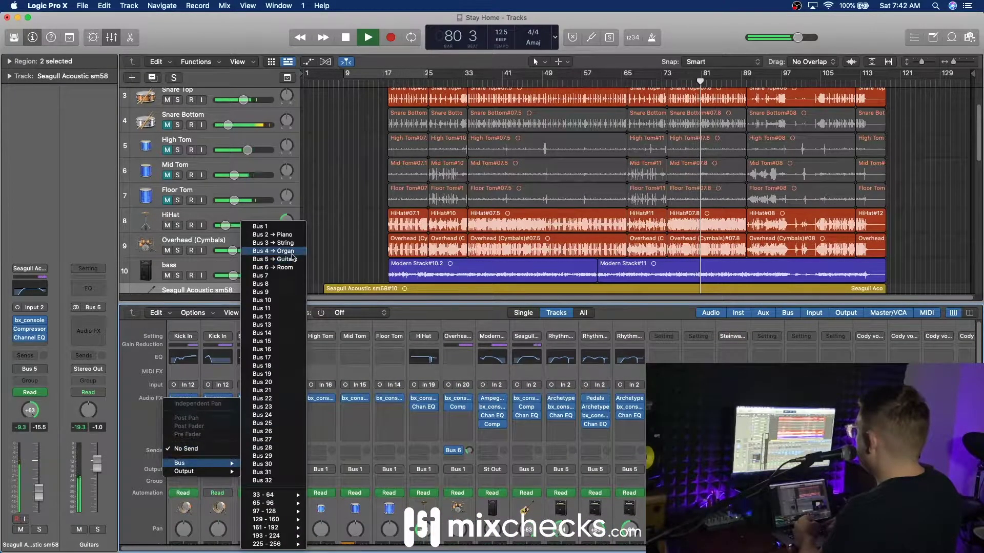
{"action": "left_click", "coordinate": [289, 268]}
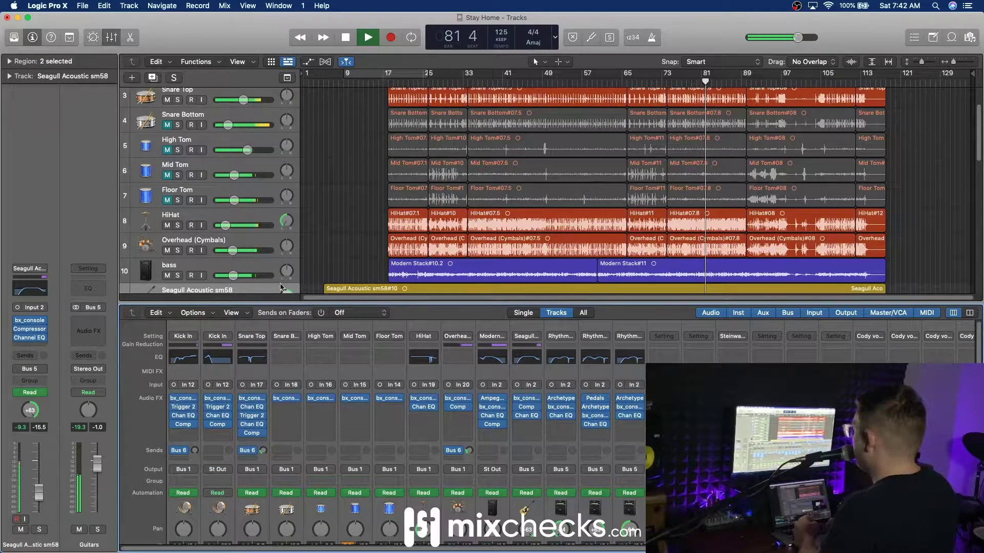
{"action": "left_click_drag", "start_coordinate": [194, 450], "coordinate": [194, 466]}
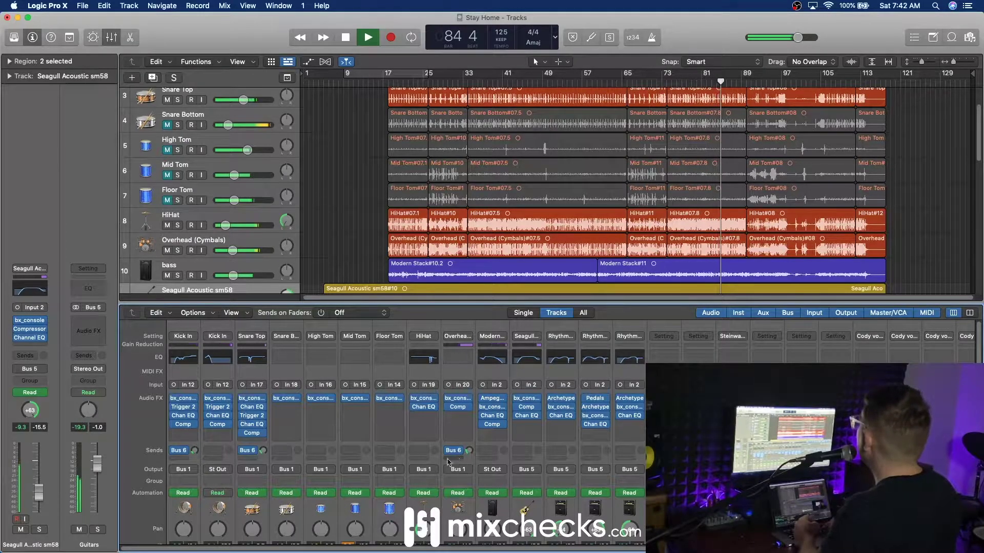
- Stop playback and add a Bus 6 (Room) send to the Guitars bus at about -33.6 dB
{"action": "scroll", "coordinate": [549, 455], "scroll_direction": "down", "scroll_amount": 5}
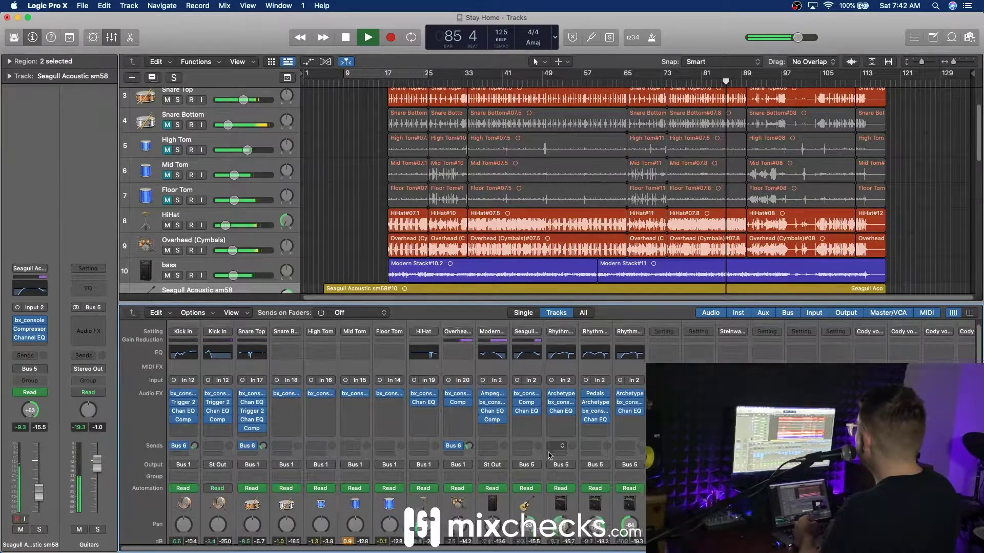
{"action": "key", "text": "space"}
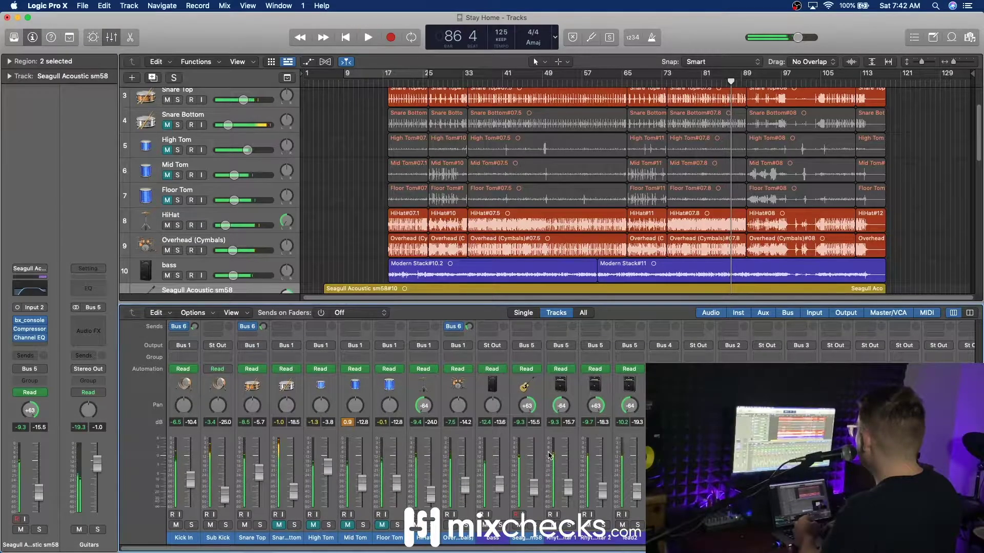
{"action": "scroll", "coordinate": [602, 456], "scroll_direction": "up", "scroll_amount": 2}
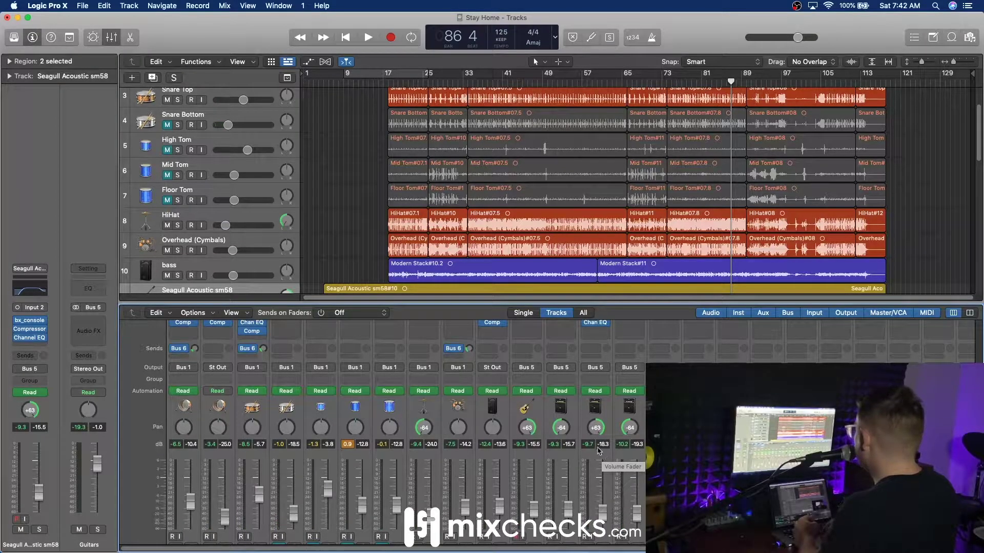
{"action": "scroll", "coordinate": [629, 448], "scroll_direction": "down", "scroll_amount": 2}
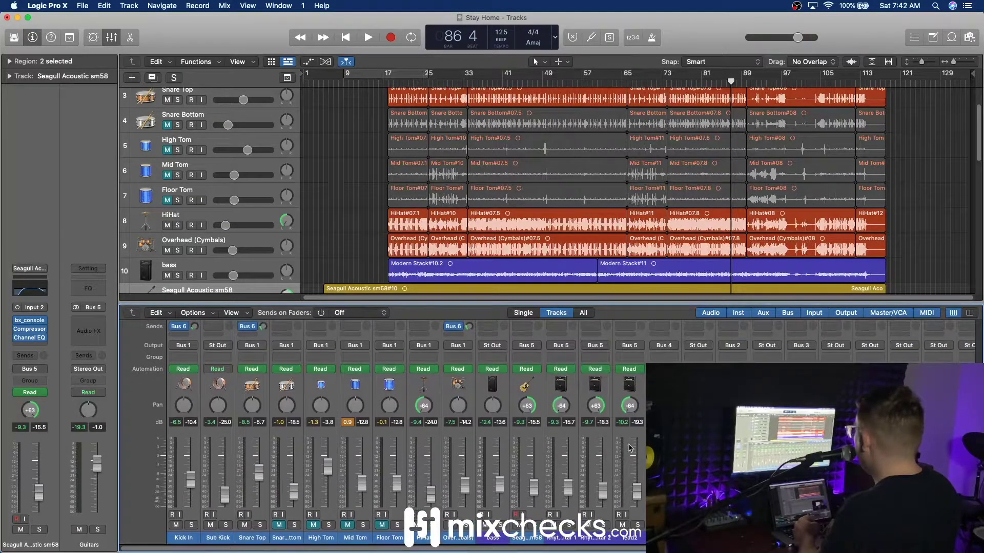
{"action": "scroll", "coordinate": [629, 448], "scroll_direction": "right", "scroll_amount": 5}
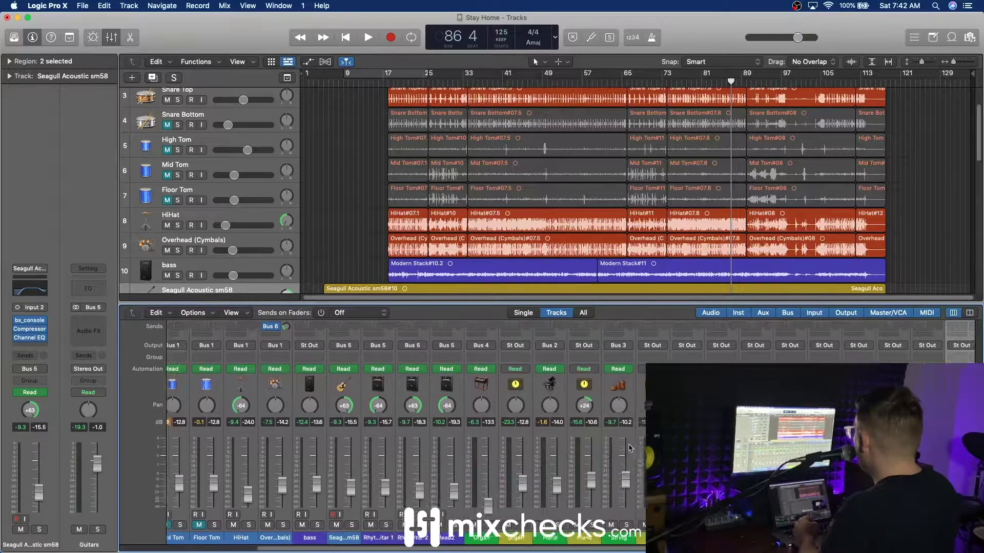
{"action": "scroll", "coordinate": [629, 449], "scroll_direction": "right", "scroll_amount": 4}
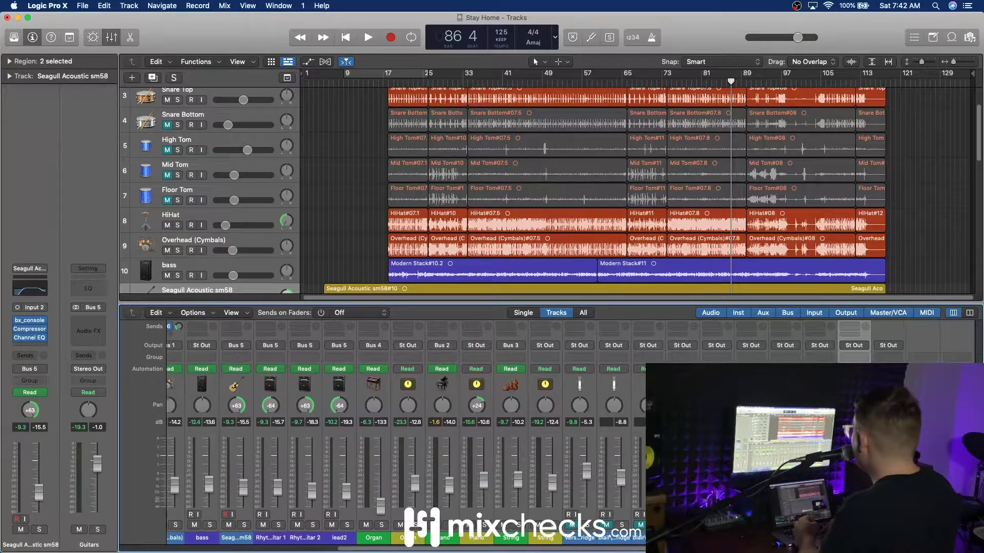
{"action": "scroll", "coordinate": [629, 449], "scroll_direction": "up", "scroll_amount": 5}
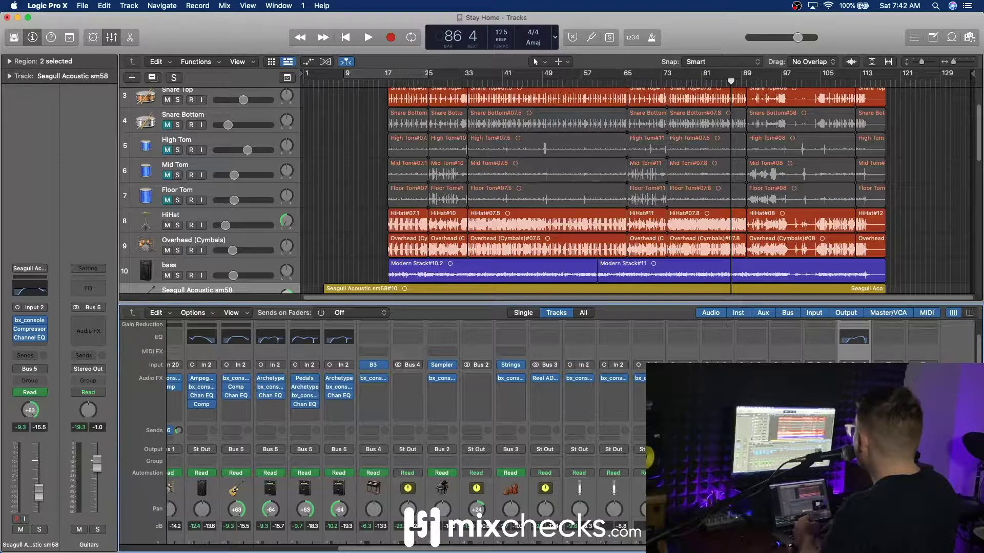
{"action": "mouse_move", "coordinate": [861, 436]}
{"action": "left_click", "coordinate": [914, 270]}
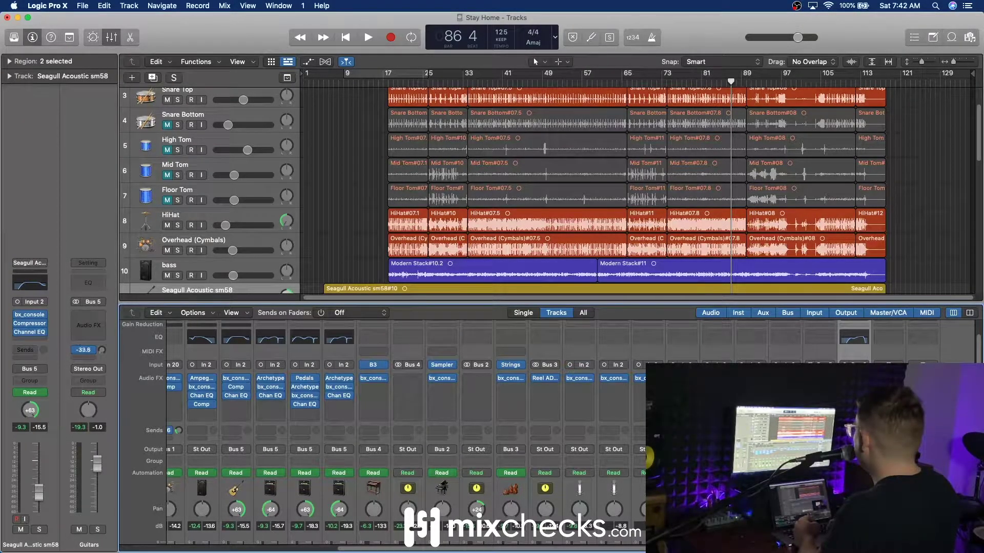
- Raise the Guitars bus's Bus 6 send to about -25.4 dB while playing it soloed, then unsolo it and stop playback
{"action": "key", "text": "space"}
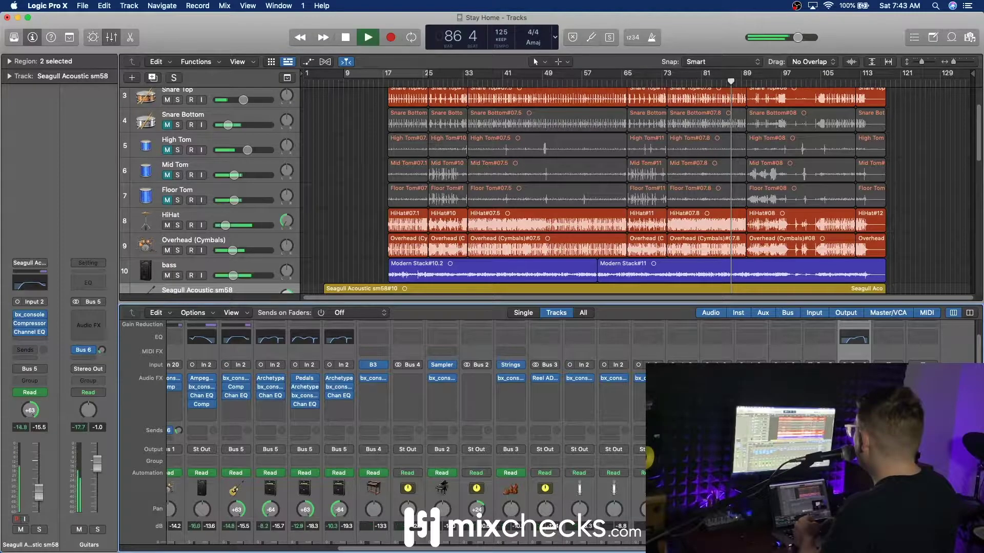
{"action": "scroll", "coordinate": [382, 436], "scroll_direction": "down", "scroll_amount": 5}
{"action": "left_click", "coordinate": [862, 525]}
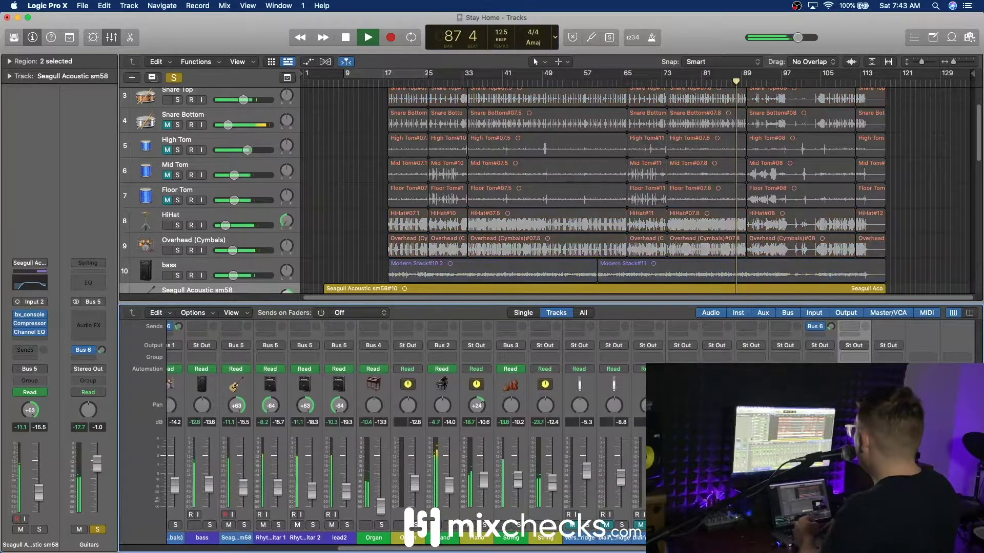
{"action": "scroll", "coordinate": [863, 513], "scroll_direction": "up", "scroll_amount": 2}
{"action": "left_click_drag", "start_coordinate": [848, 342], "coordinate": [862, 363]}
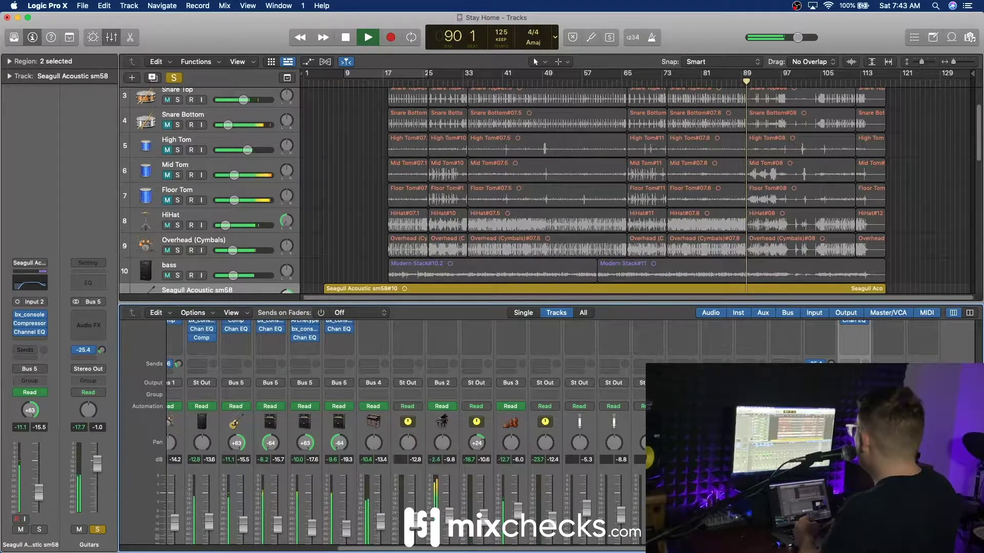
{"action": "scroll", "coordinate": [831, 410], "scroll_direction": "down", "scroll_amount": 2}
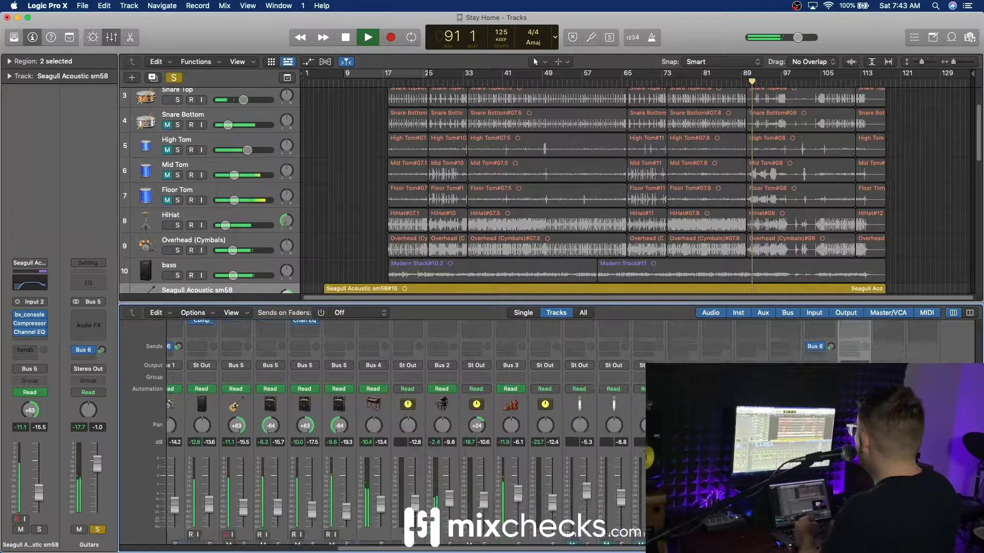
{"action": "left_click", "coordinate": [828, 525]}
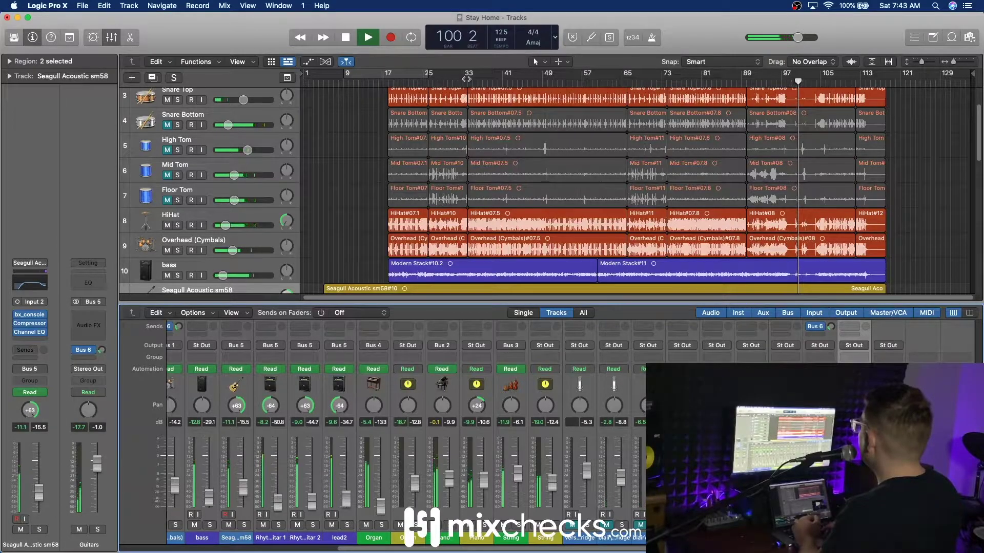
{"action": "key", "text": "space"}
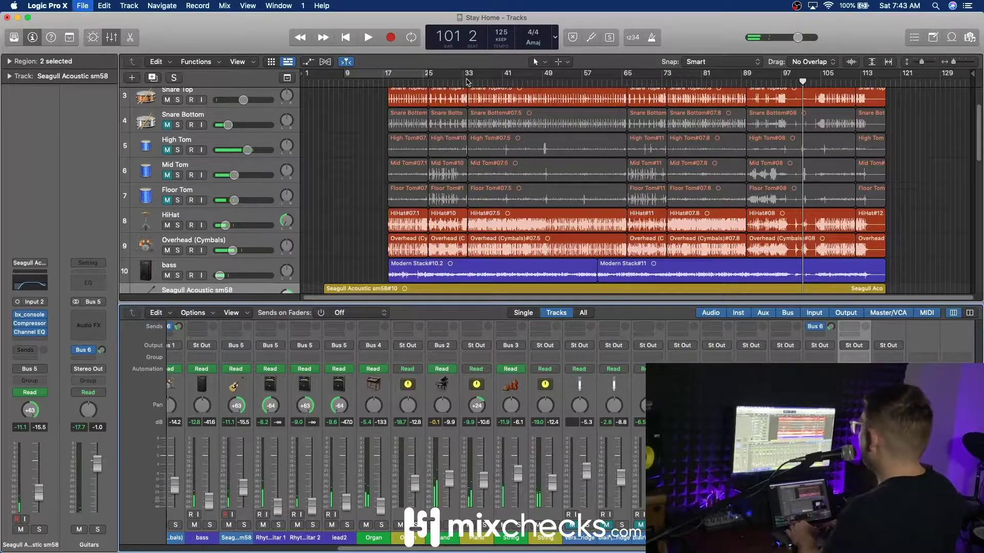
- Hide the mixer and play a short passage of the arrangement from around bar 27
{"action": "key", "text": "x"}
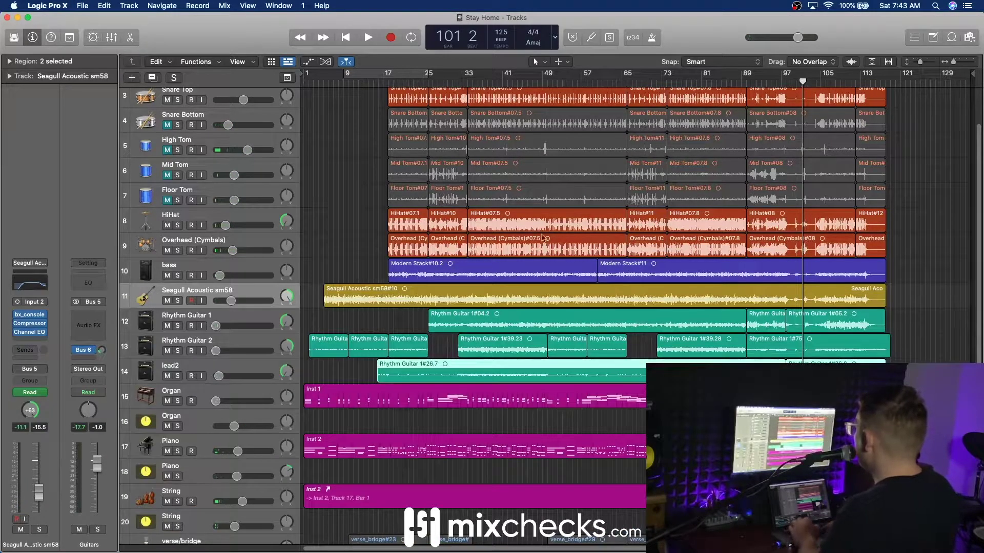
{"action": "scroll", "coordinate": [585, 350], "scroll_direction": "down", "scroll_amount": 9}
{"action": "scroll", "coordinate": [586, 350], "scroll_direction": "up", "scroll_amount": 10}
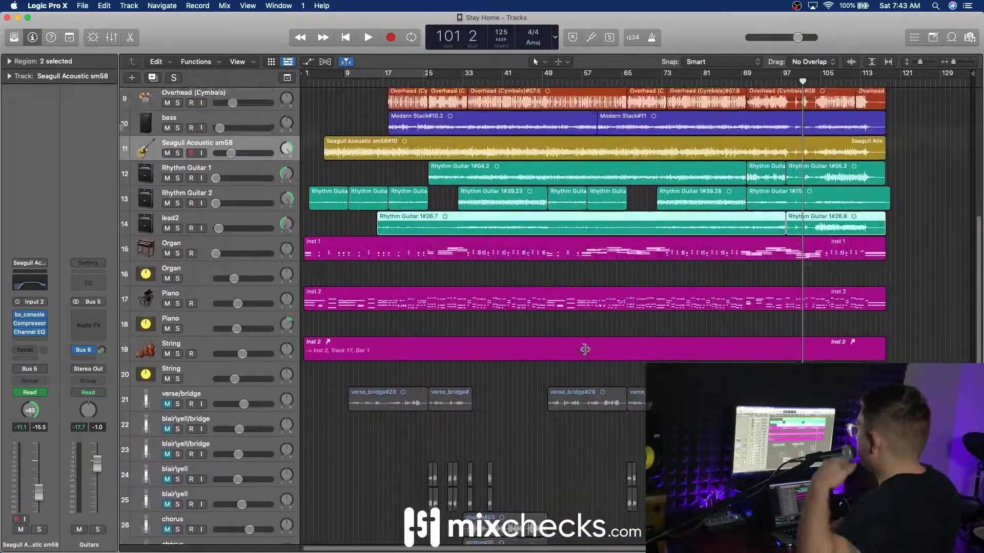
{"action": "scroll", "coordinate": [585, 350], "scroll_direction": "up", "scroll_amount": 3}
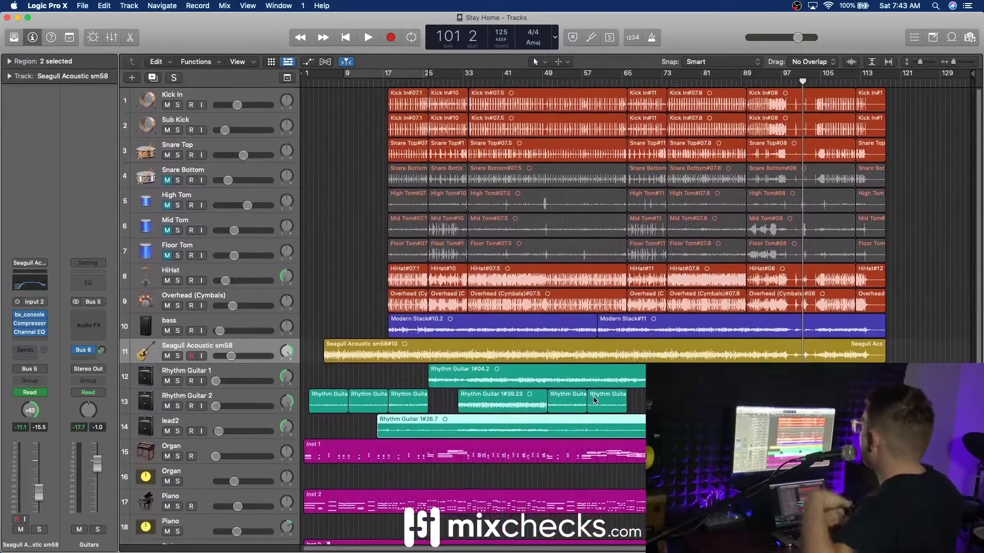
{"action": "left_click", "coordinate": [434, 81]}
{"action": "key", "text": "space"}
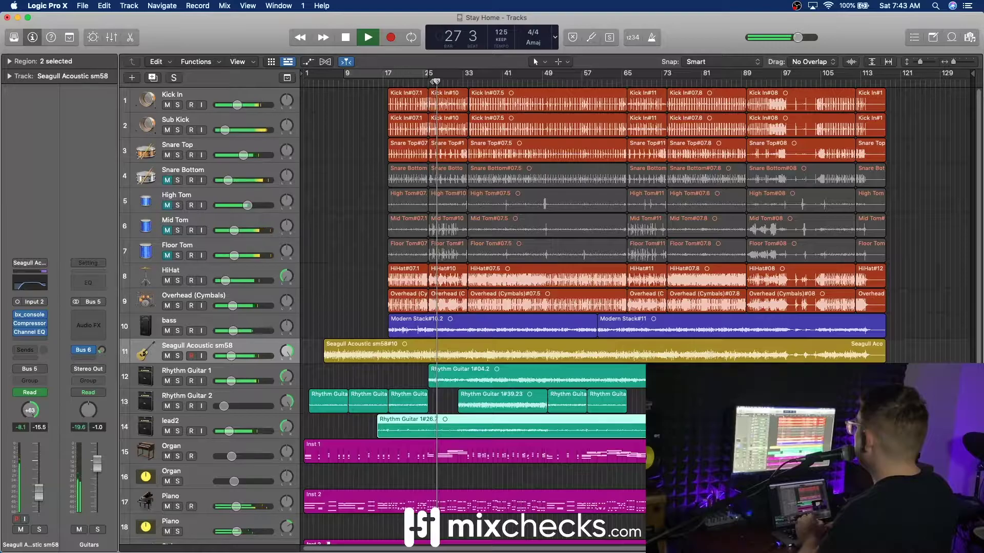
{"action": "left_click", "coordinate": [958, 62]}
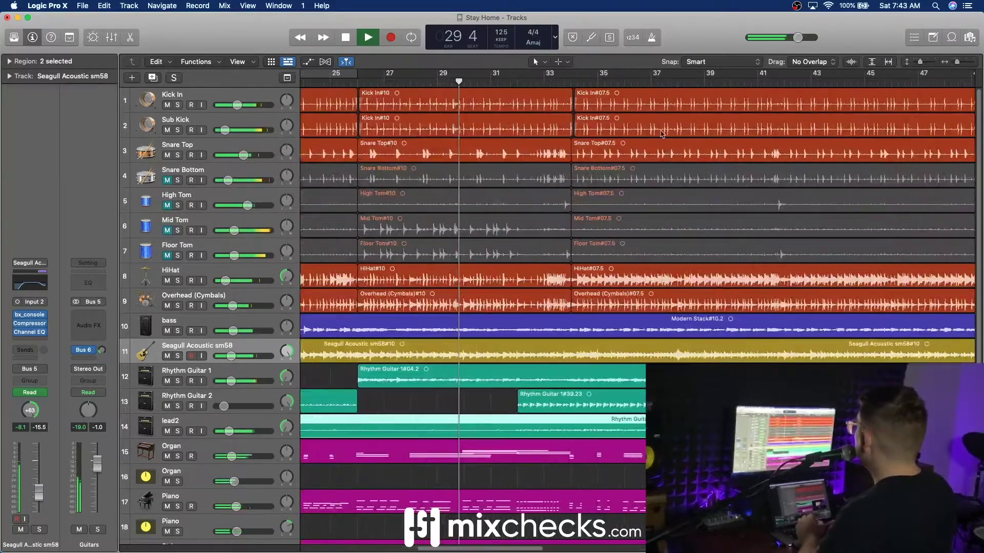
{"action": "key", "text": "space"}
- Try Remove Silence on all the High Tom regions with the threshold lowered to -45 dB, and cancel it
{"action": "scroll", "coordinate": [345, 210], "scroll_direction": "left", "scroll_amount": 5}
{"action": "scroll", "coordinate": [345, 210], "scroll_direction": "left", "scroll_amount": 4}
{"action": "left_click", "coordinate": [235, 198]}
{"action": "scroll", "coordinate": [509, 201], "scroll_direction": "right", "scroll_amount": 8}
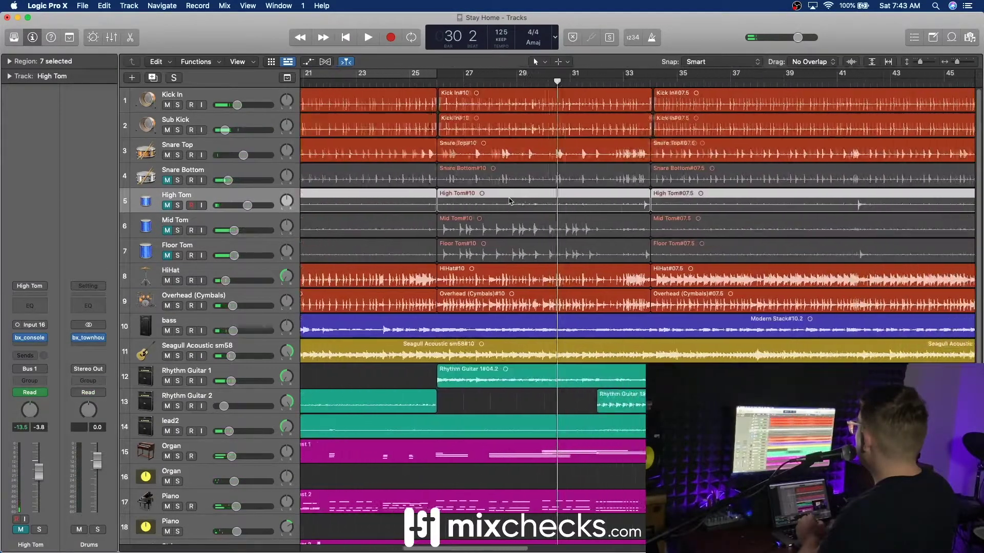
{"action": "right_click", "coordinate": [541, 196]}
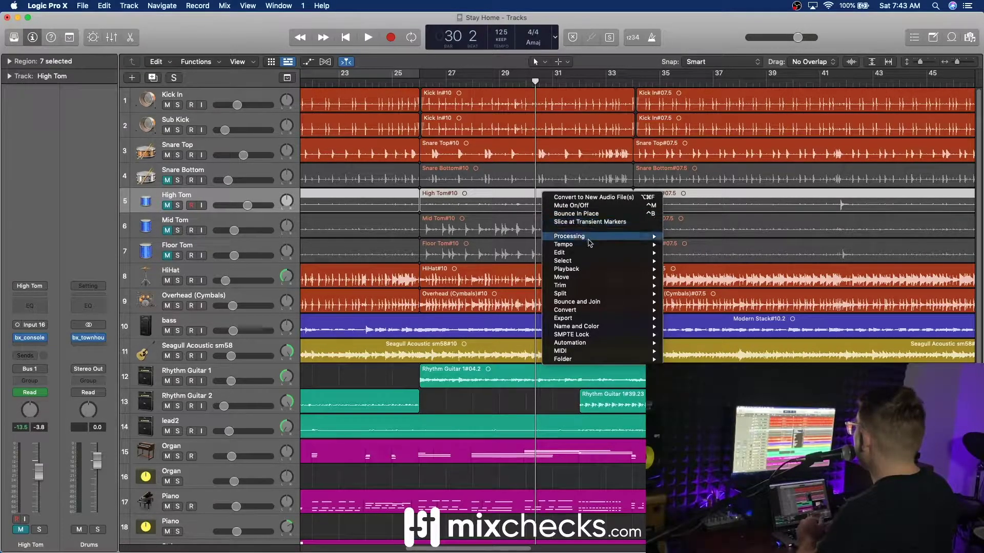
{"action": "mouse_move", "coordinate": [582, 303]}
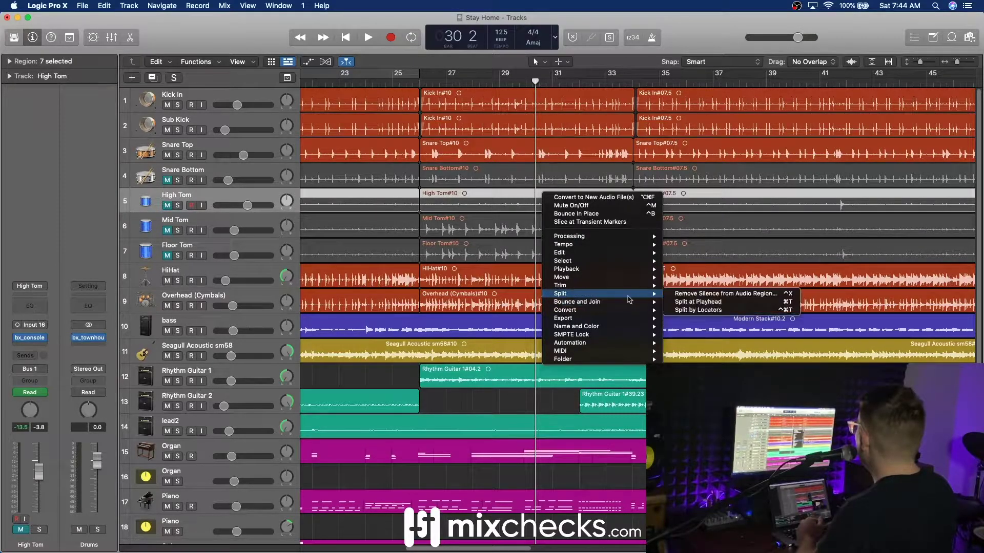
{"action": "left_click", "coordinate": [705, 298]}
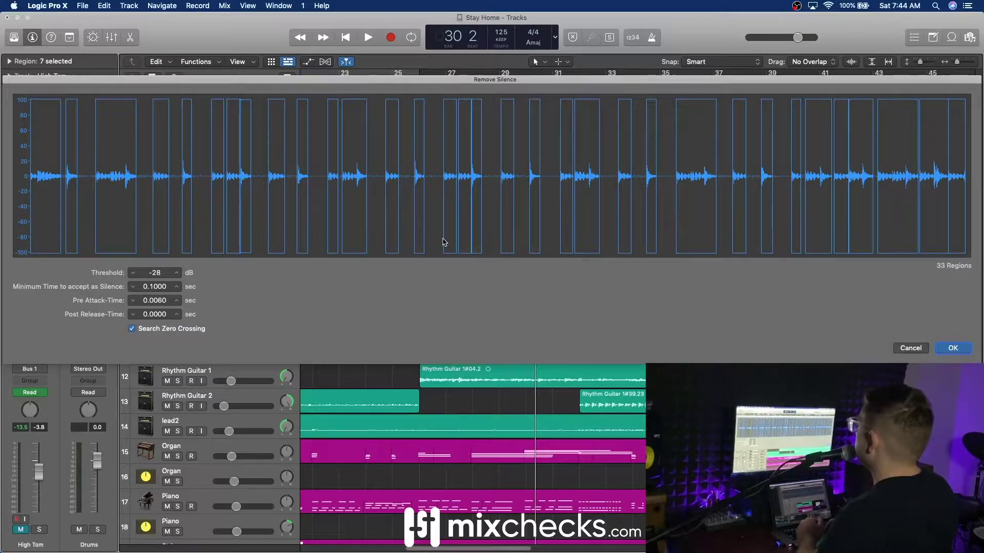
{"action": "left_click", "coordinate": [134, 273]}
{"action": "left_click", "coordinate": [134, 273]}
{"action": "left_click", "coordinate": [134, 273]}
{"action": "left_click", "coordinate": [134, 273]}
{"action": "left_click", "coordinate": [134, 273]}
{"action": "left_click", "coordinate": [133, 273]}
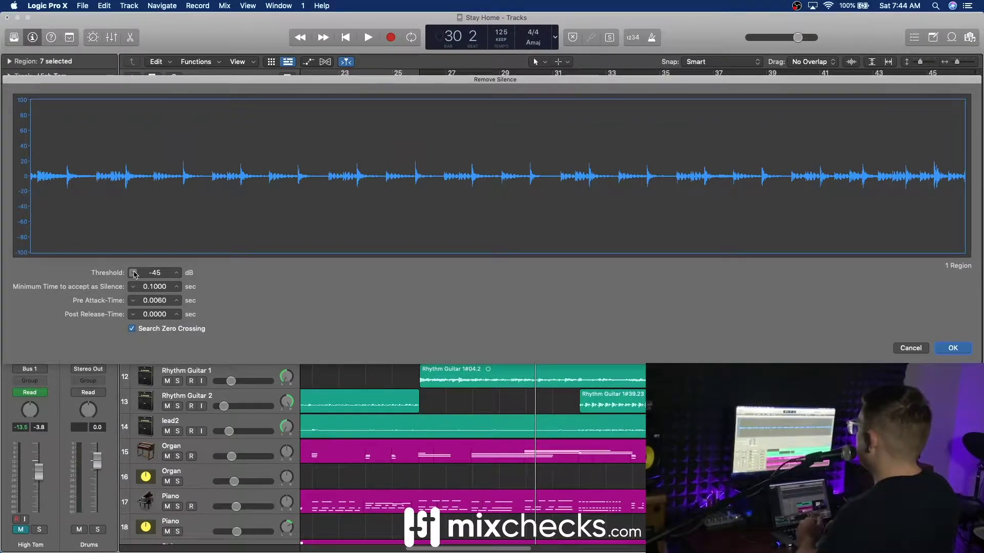
{"action": "left_click", "coordinate": [911, 348]}
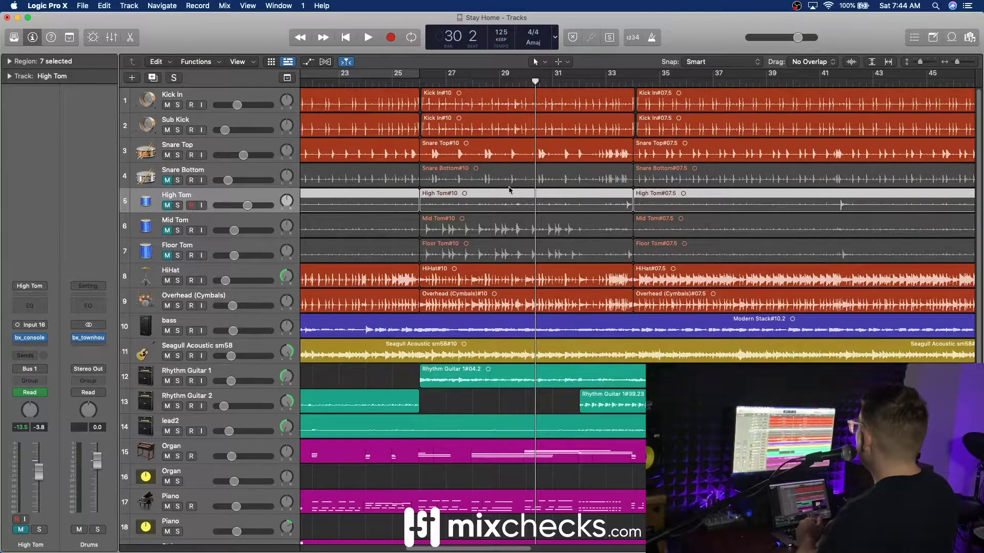
- Deselect the High Tom regions and open Remove Silence for only the High Tom#08 region spanning bars 90 to 112
{"action": "scroll", "coordinate": [413, 196], "scroll_direction": "left", "scroll_amount": 10}
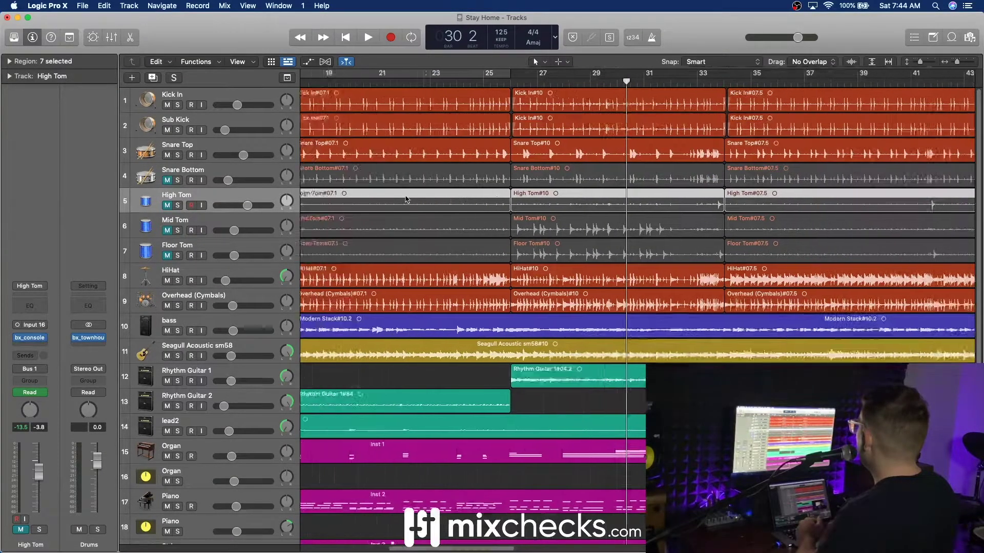
{"action": "left_click", "coordinate": [438, 198]}
{"action": "scroll", "coordinate": [541, 214], "scroll_direction": "right", "scroll_amount": 20}
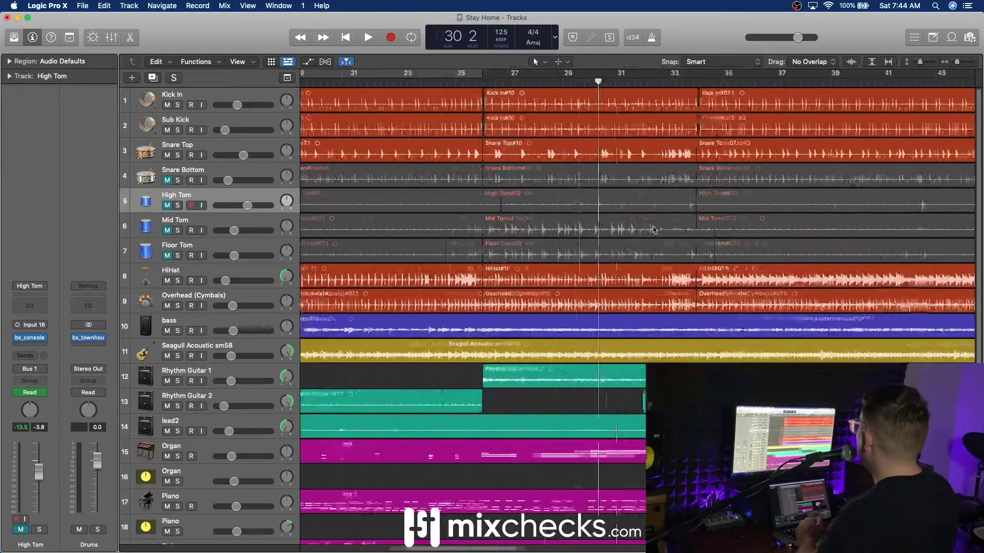
{"action": "scroll", "coordinate": [654, 229], "scroll_direction": "right", "scroll_amount": 20}
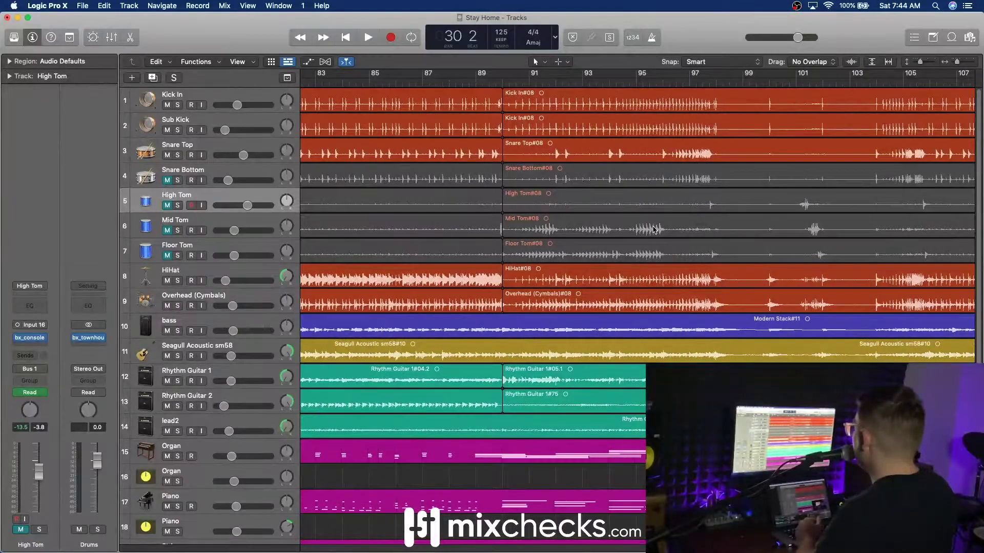
{"action": "scroll", "coordinate": [666, 228], "scroll_direction": "right", "scroll_amount": 10}
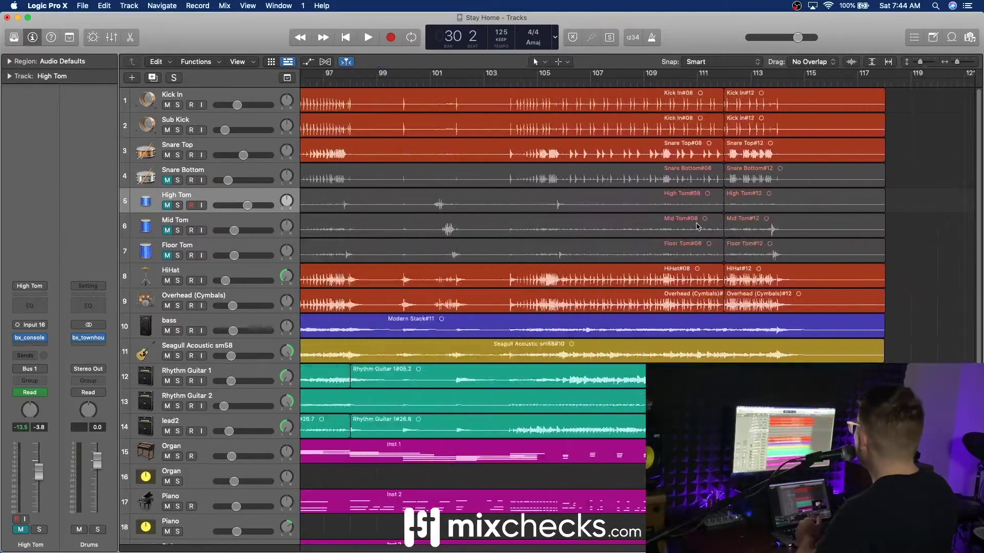
{"action": "scroll", "coordinate": [697, 226], "scroll_direction": "left", "scroll_amount": 4}
{"action": "left_click", "coordinate": [586, 197]}
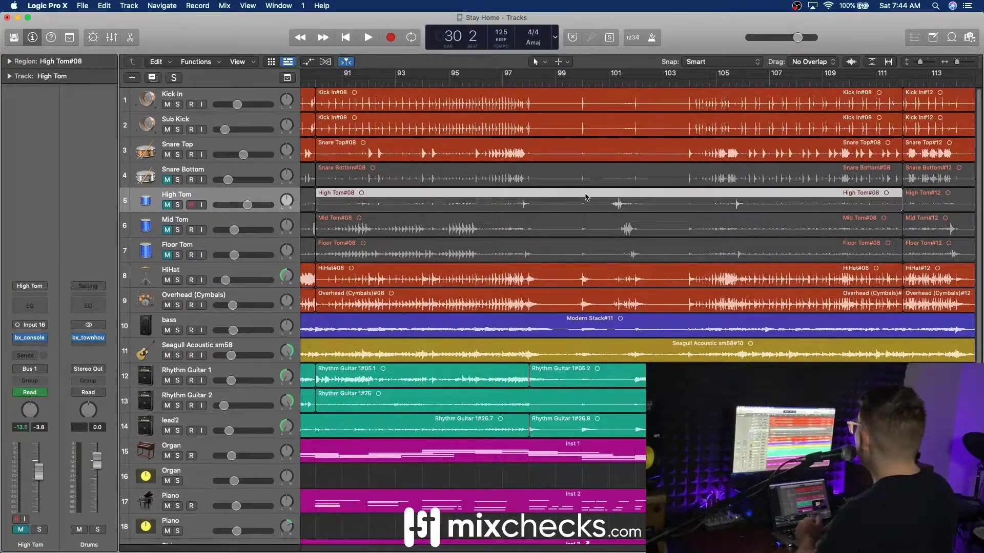
{"action": "right_click", "coordinate": [587, 196]}
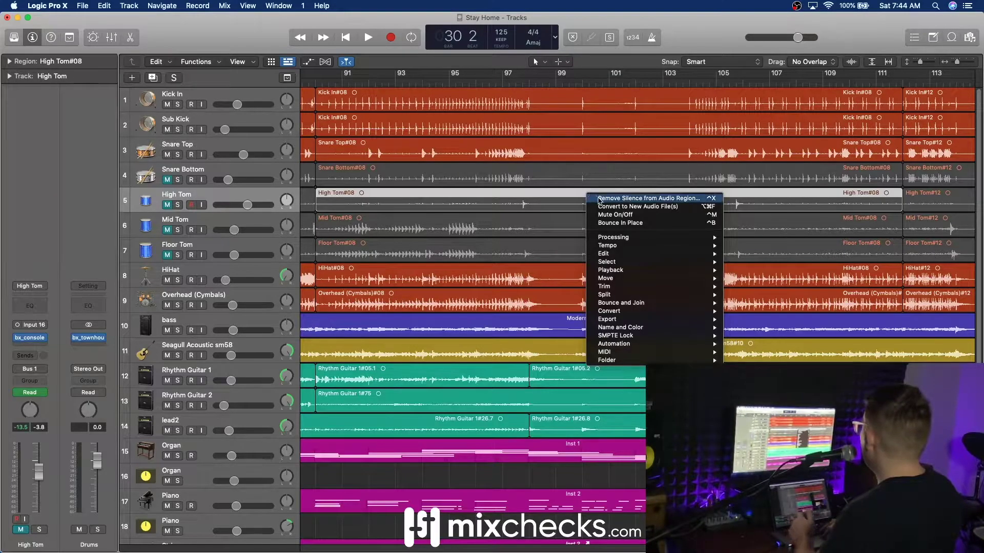
{"action": "left_click", "coordinate": [599, 199]}
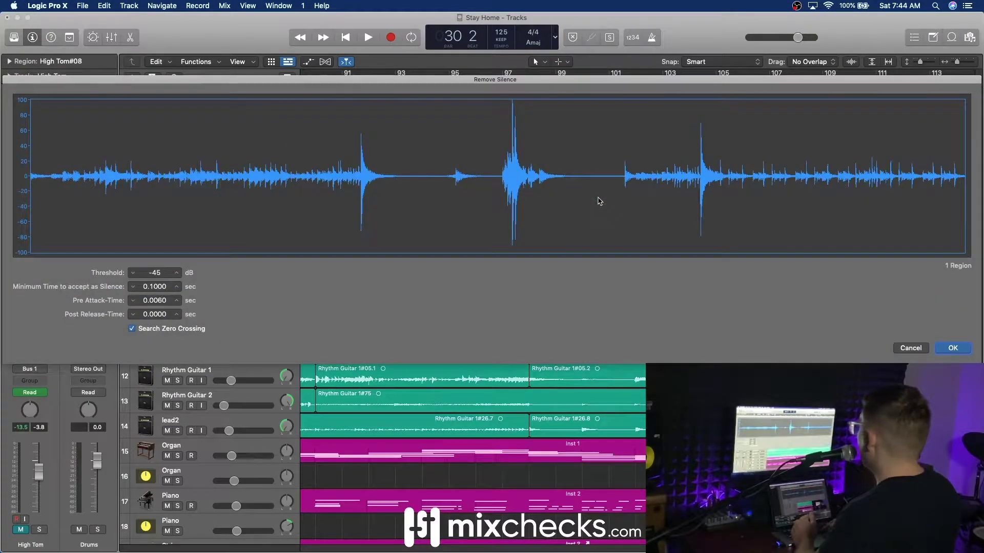
- Try raising the Remove Silence threshold to -22 dB on High Tom#08, and lower it back to -35 dB
{"action": "left_click", "coordinate": [177, 273]}
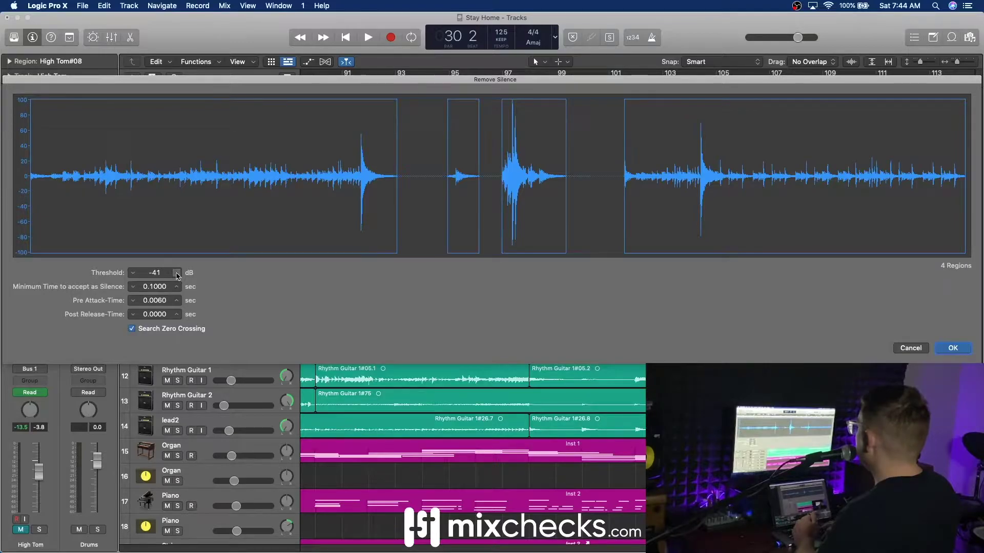
{"action": "left_click", "coordinate": [176, 275]}
{"action": "left_click", "coordinate": [177, 275]}
{"action": "left_click", "coordinate": [177, 275]}
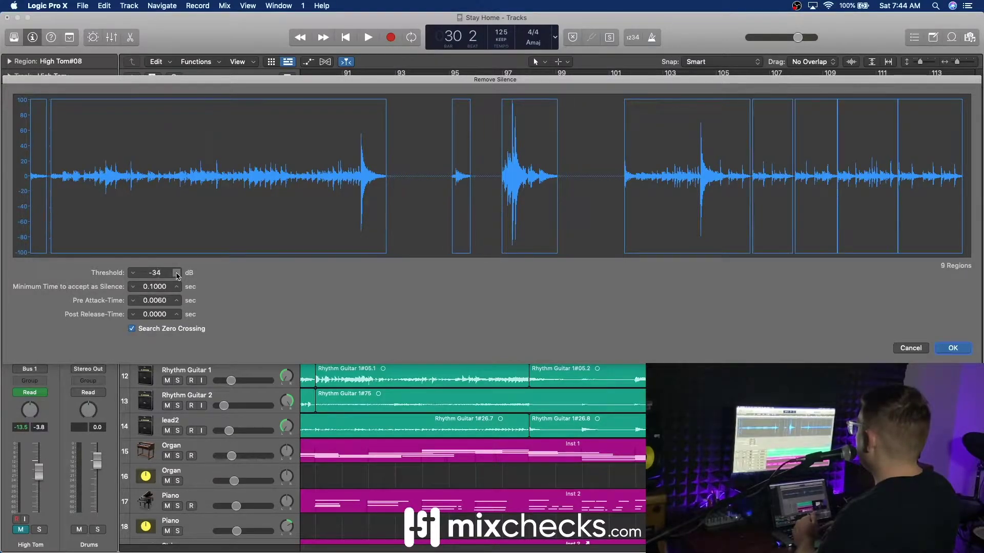
{"action": "left_click", "coordinate": [177, 275]}
{"action": "left_click", "coordinate": [176, 275]}
{"action": "left_click", "coordinate": [177, 275]}
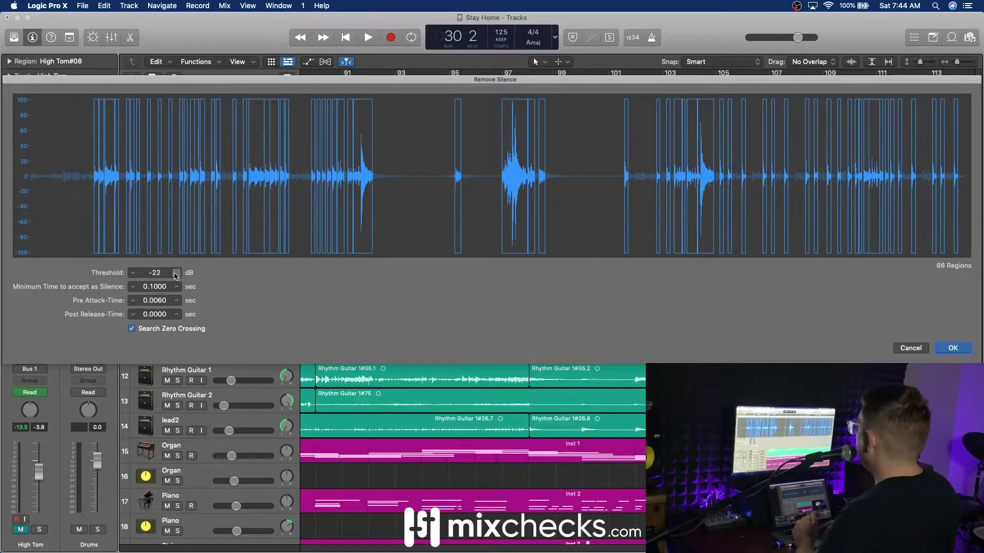
{"action": "left_click", "coordinate": [135, 274]}
{"action": "left_click", "coordinate": [134, 275]}
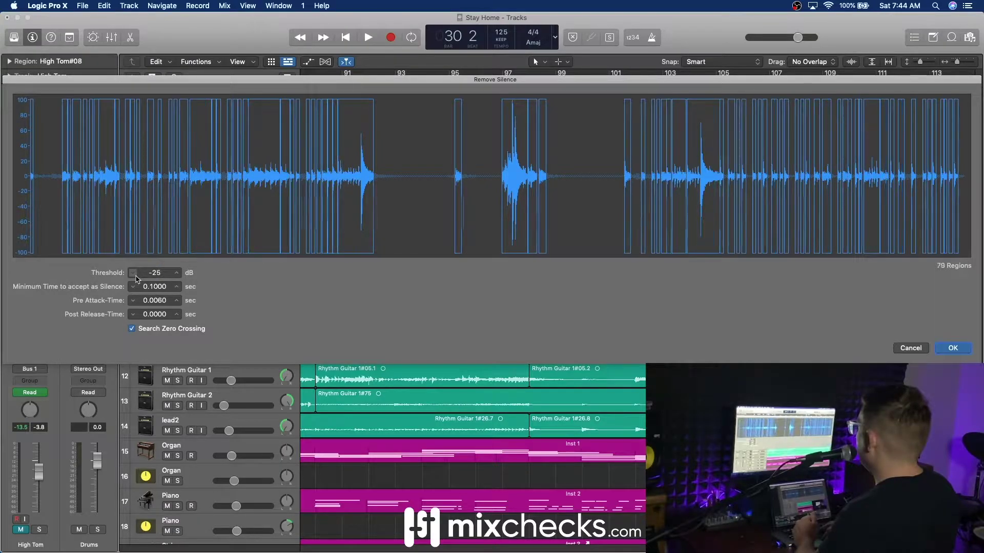
{"action": "left_click", "coordinate": [134, 274]}
{"action": "left_click", "coordinate": [134, 275]}
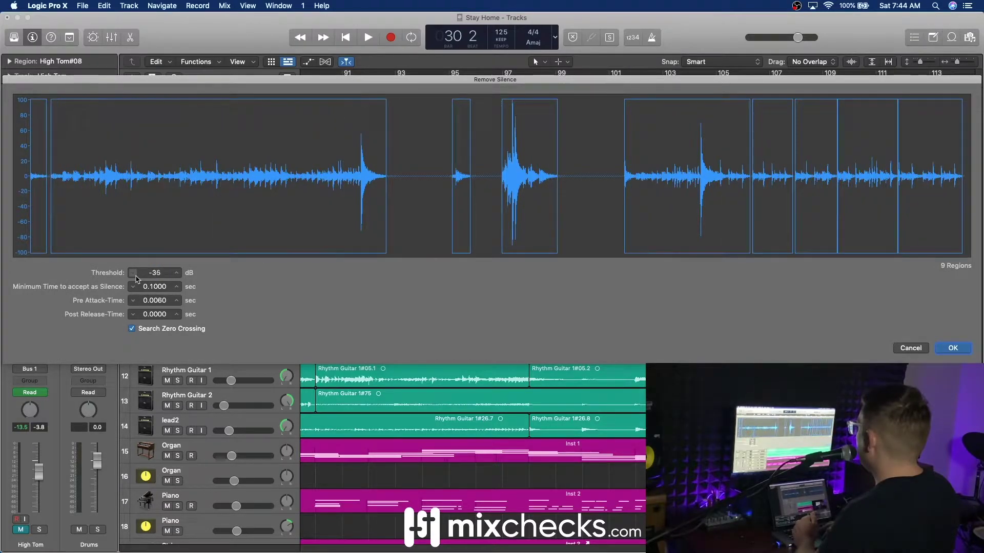
- Raise the threshold to -8 dB to isolate the loud tom hits and remove the silence from High Tom#08
{"action": "left_click", "coordinate": [177, 273]}
{"action": "left_click", "coordinate": [177, 274]}
{"action": "left_click", "coordinate": [177, 273]}
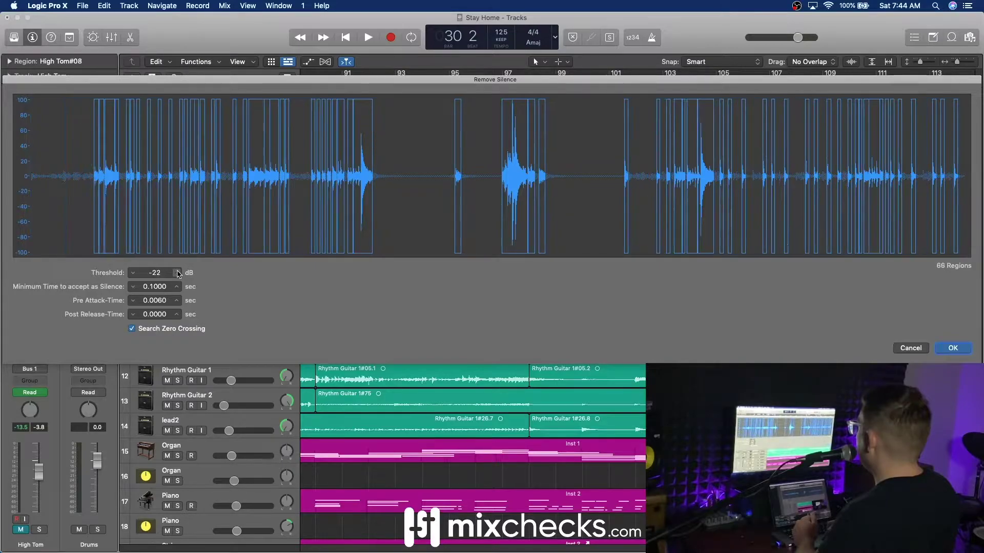
{"action": "left_click", "coordinate": [176, 273]}
{"action": "left_click", "coordinate": [178, 273]}
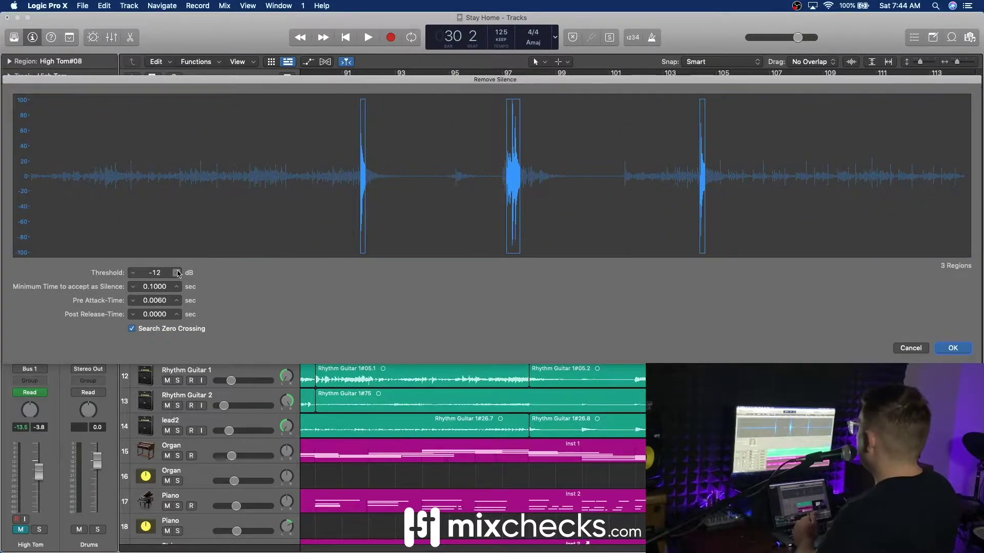
{"action": "left_click", "coordinate": [178, 273]}
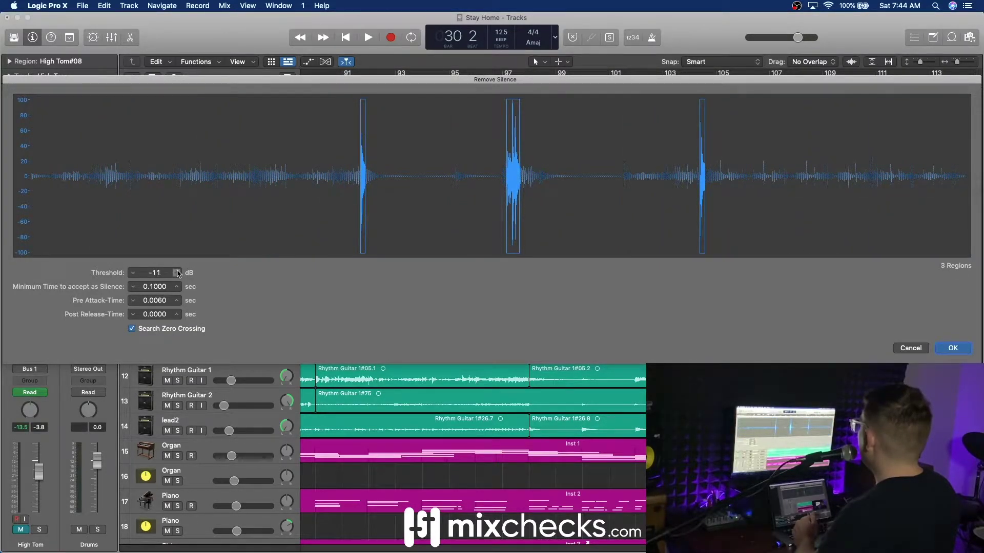
{"action": "left_click", "coordinate": [178, 273]}
{"action": "left_click", "coordinate": [178, 273]}
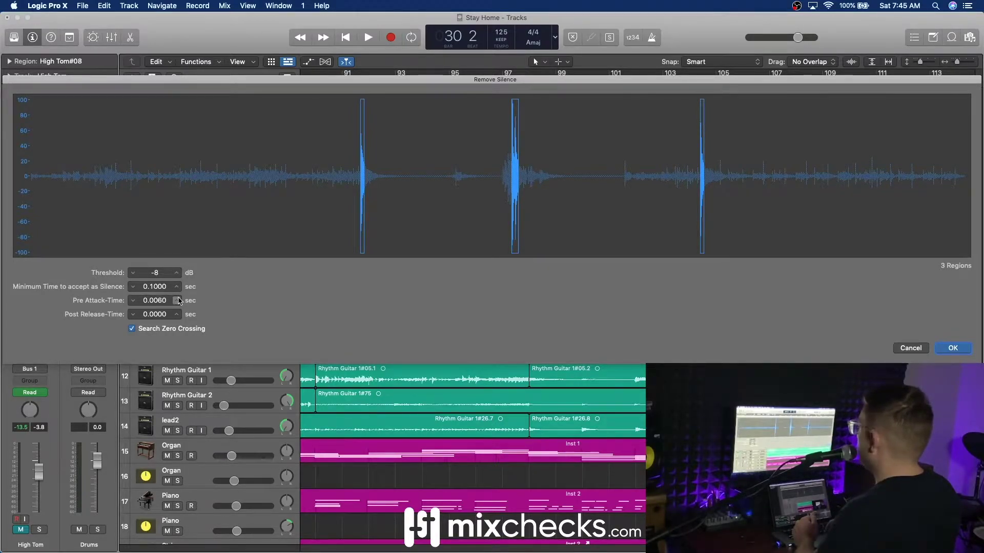
{"action": "left_click", "coordinate": [950, 349]}
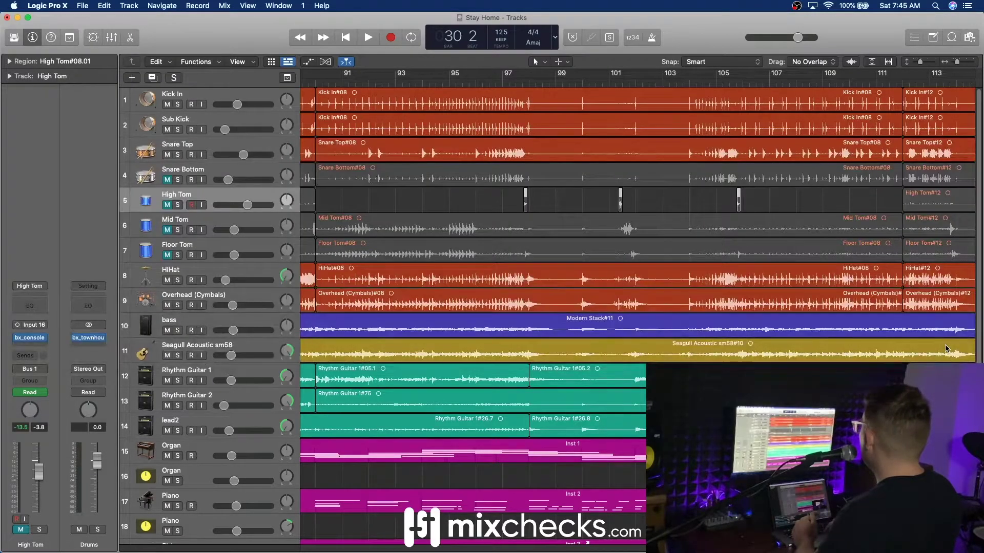
- Delete the last High Tom region, High Tom#12, starting at bar 112, without erasing its automation data
{"action": "scroll", "coordinate": [850, 237], "scroll_direction": "right", "scroll_amount": 10}
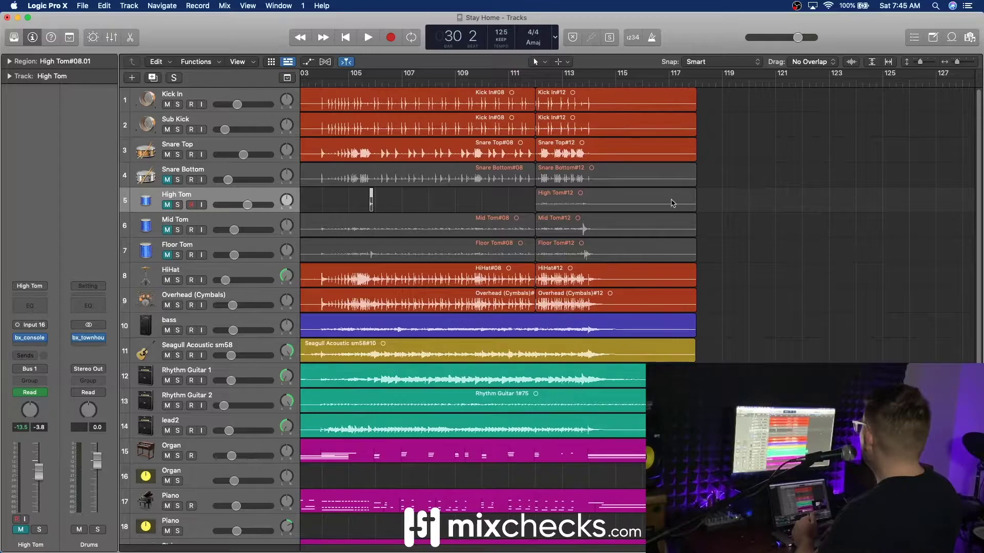
{"action": "left_click", "coordinate": [672, 203]}
{"action": "key", "text": "Delete"}
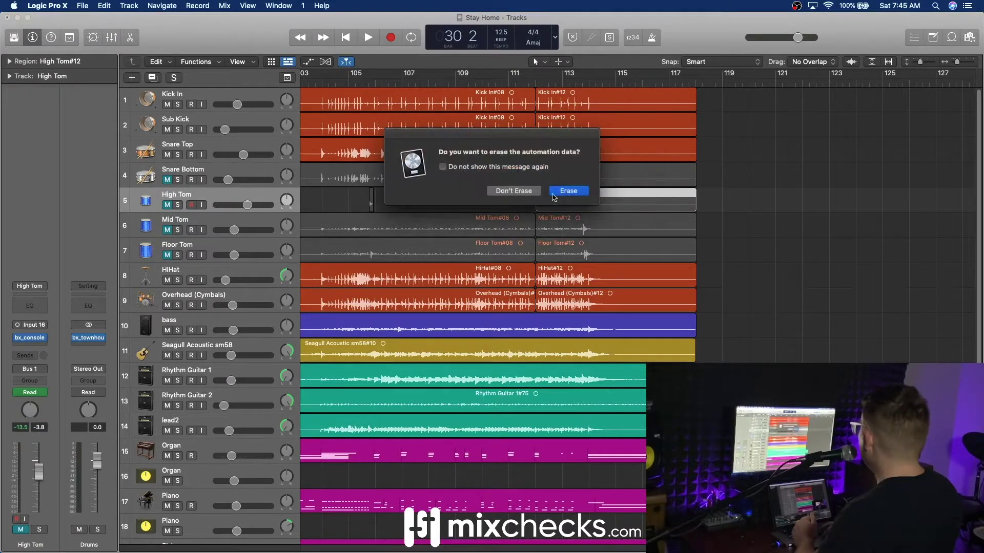
{"action": "left_click", "coordinate": [534, 193]}
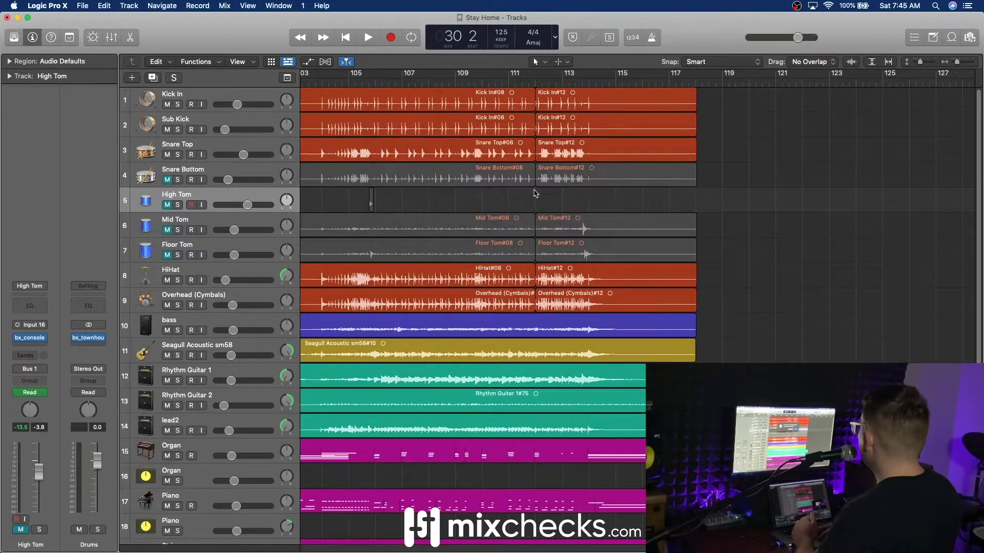
- Delete the High Tom#07.8 region starting at bar 74 and keep its automation data
{"action": "scroll", "coordinate": [536, 193], "scroll_direction": "left", "scroll_amount": 15}
{"action": "scroll", "coordinate": [535, 194], "scroll_direction": "left", "scroll_amount": 15}
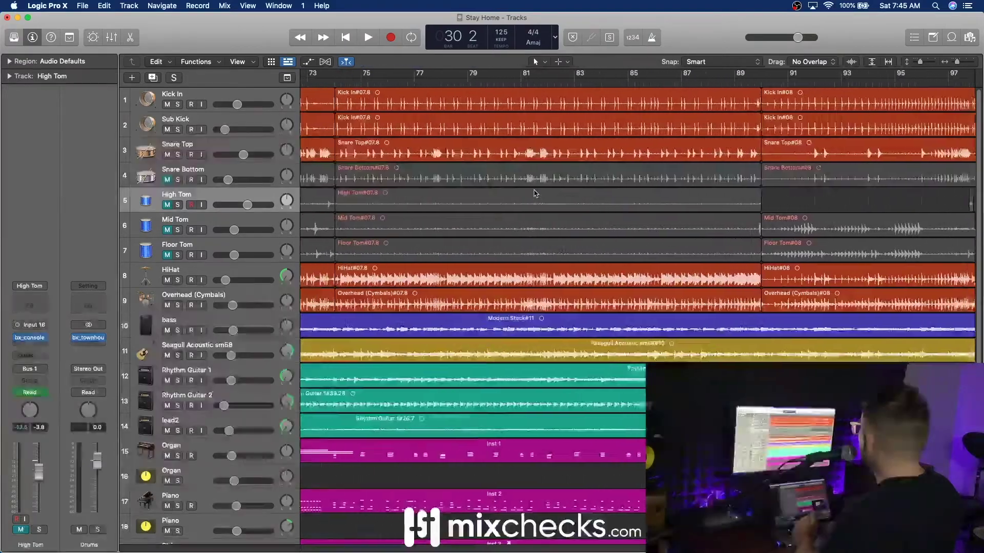
{"action": "left_click", "coordinate": [601, 205]}
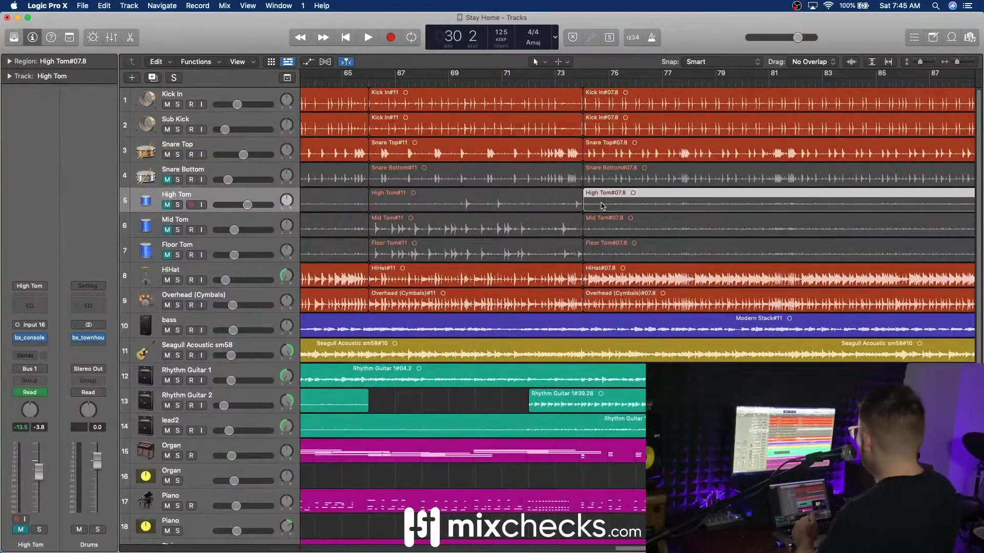
{"action": "key", "text": "Delete"}
{"action": "left_click", "coordinate": [510, 194]}
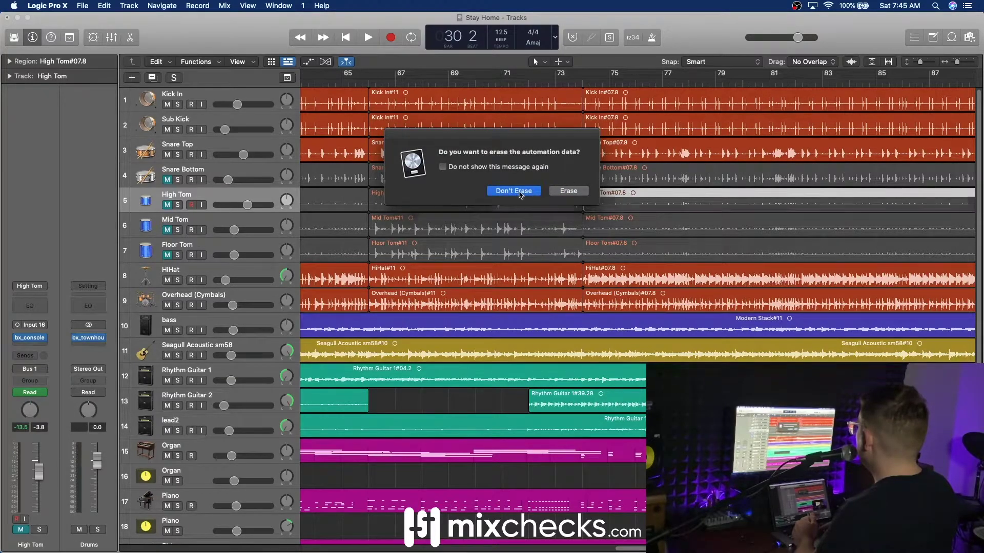
{"action": "left_click", "coordinate": [519, 193]}
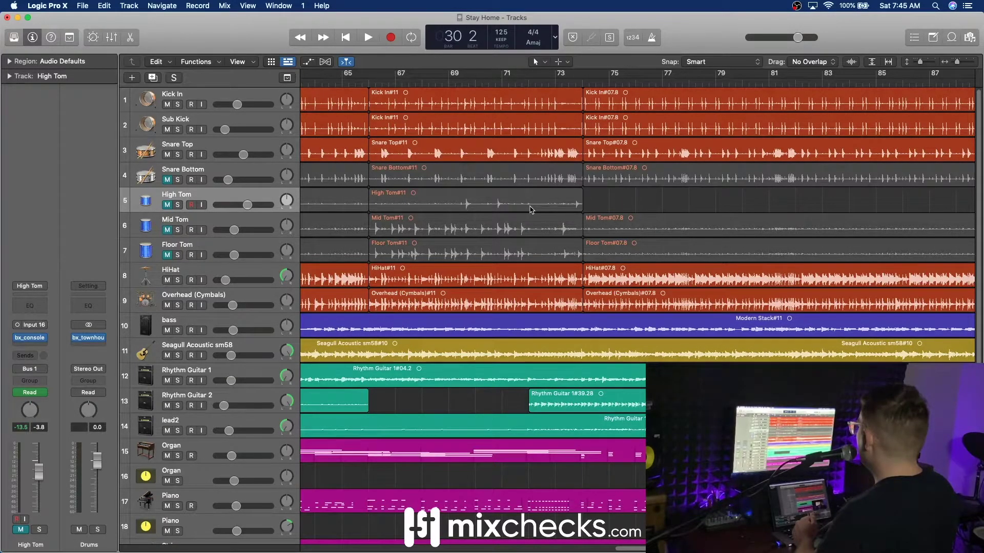
- Open Remove Silence for the High Tom#11 region at bars 66 to 74 and set the threshold to -9 dB
{"action": "left_click", "coordinate": [525, 203]}
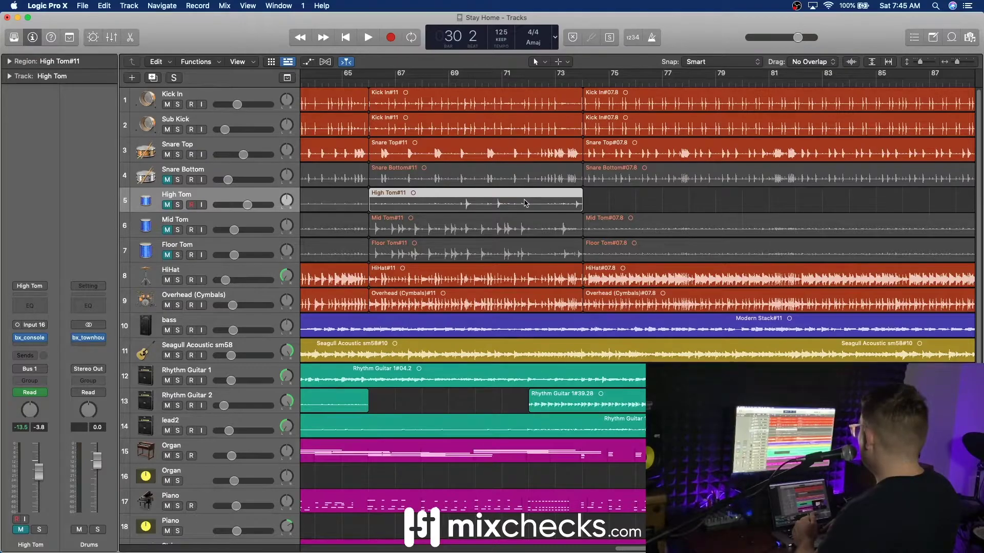
{"action": "scroll", "coordinate": [525, 203], "scroll_direction": "left", "scroll_amount": 8}
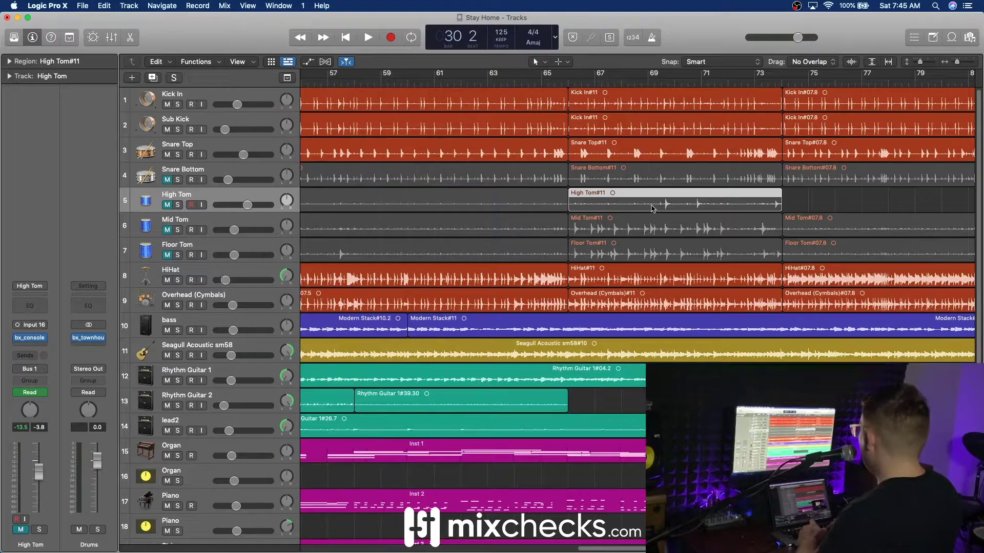
{"action": "scroll", "coordinate": [661, 209], "scroll_direction": "right", "scroll_amount": 6}
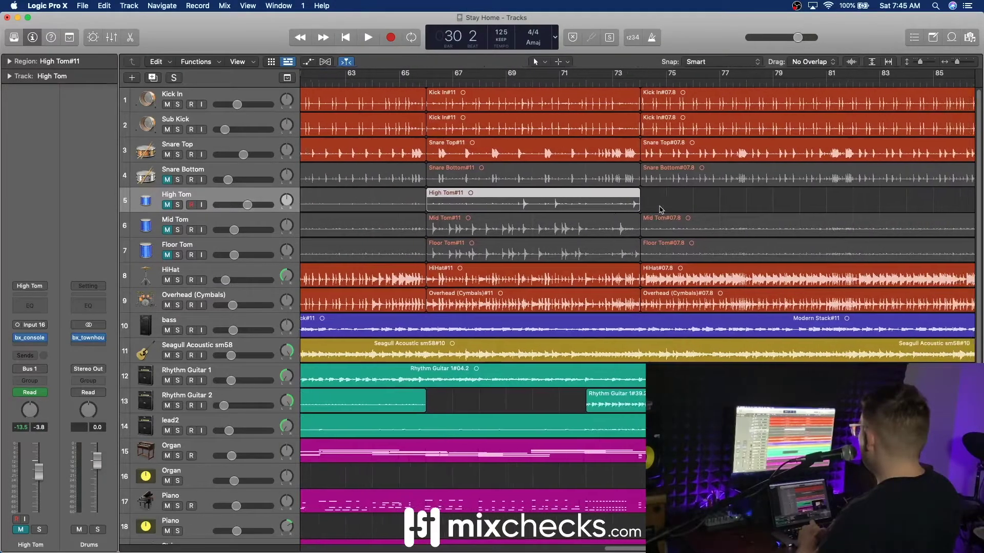
{"action": "right_click", "coordinate": [522, 195]}
{"action": "left_click", "coordinate": [556, 199]}
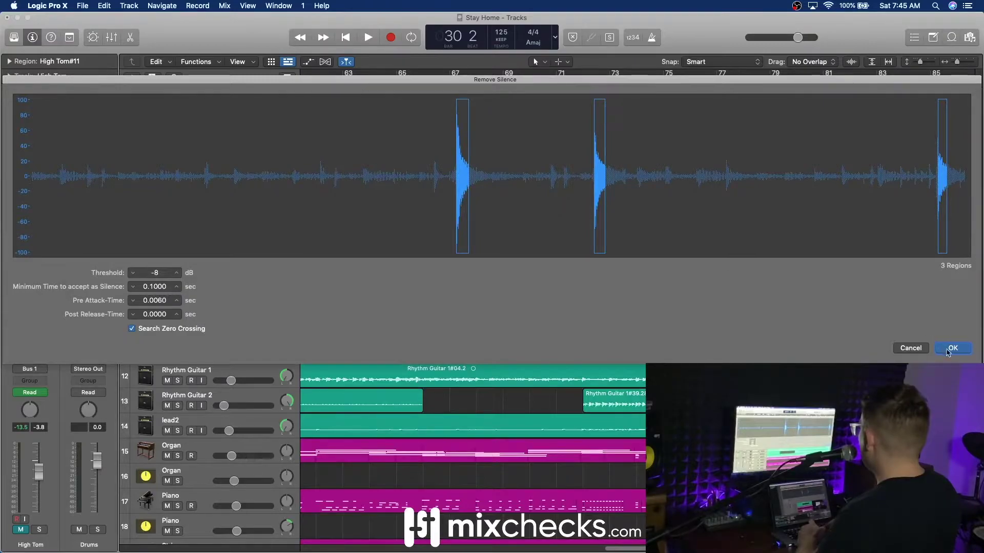
{"action": "left_click", "coordinate": [952, 348]}
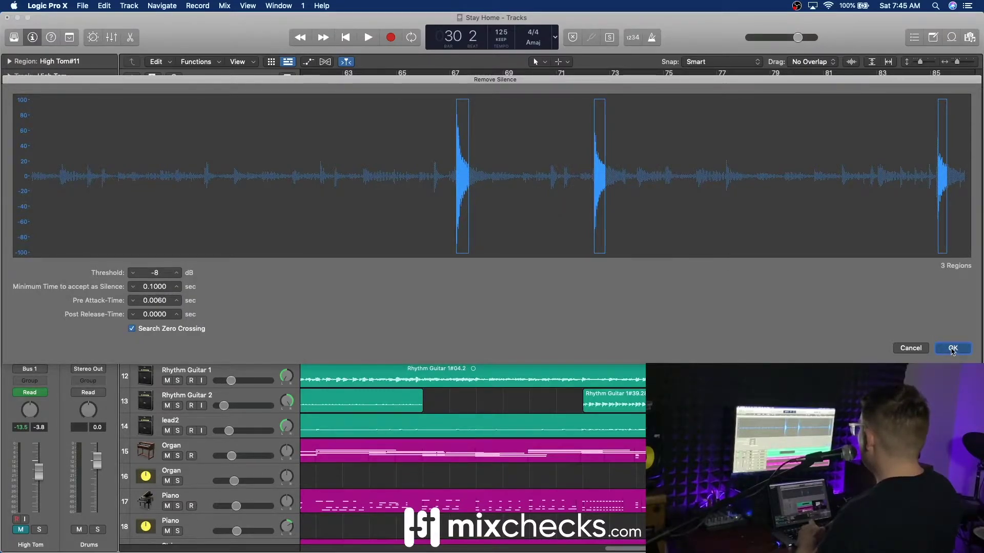
{"action": "left_click", "coordinate": [132, 275]}
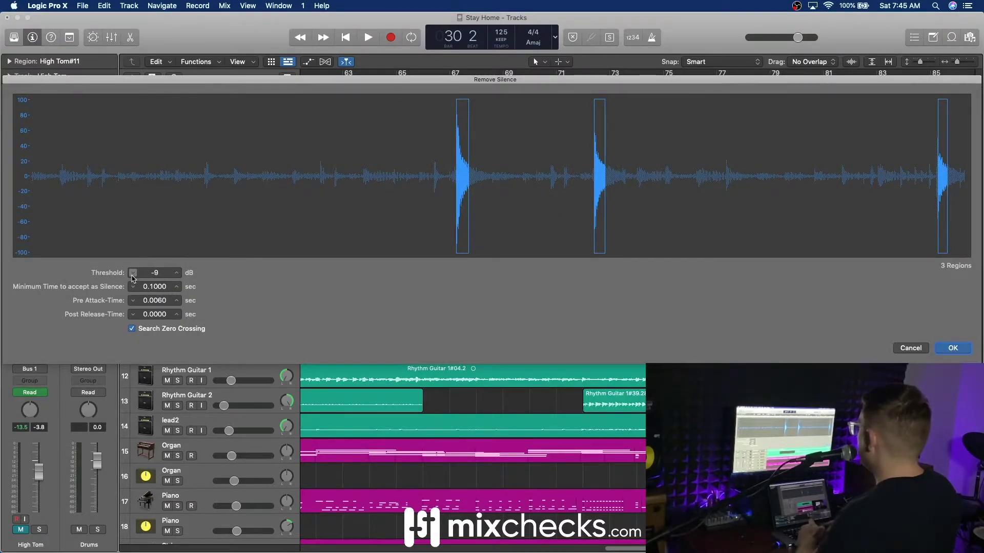
{"action": "left_click", "coordinate": [176, 274]}
{"action": "left_click", "coordinate": [132, 273]}
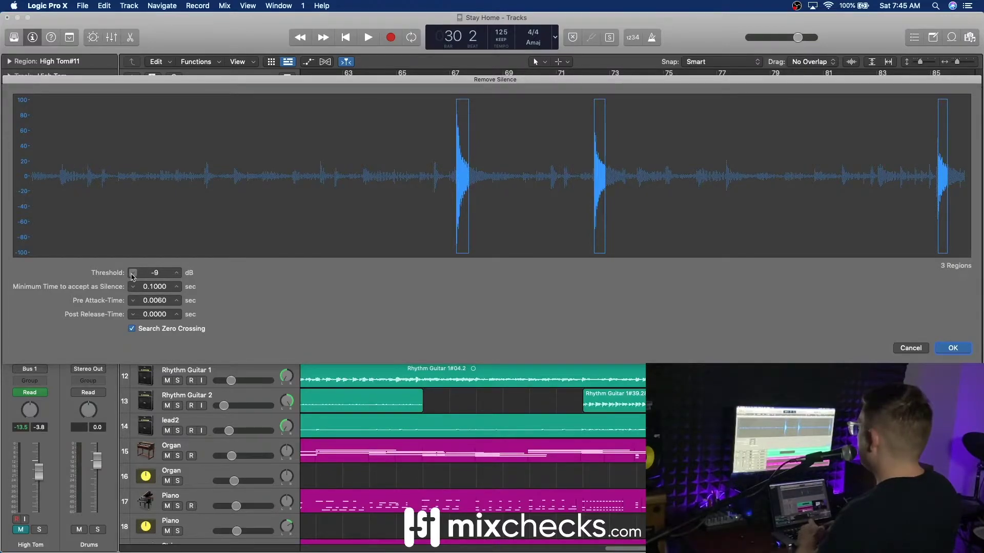
- Set the Post Release-Time to 0.1900 sec, remove the silence from High Tom#11 and deselect the resulting regions
{"action": "left_click", "coordinate": [177, 314]}
{"action": "left_click", "coordinate": [176, 314]}
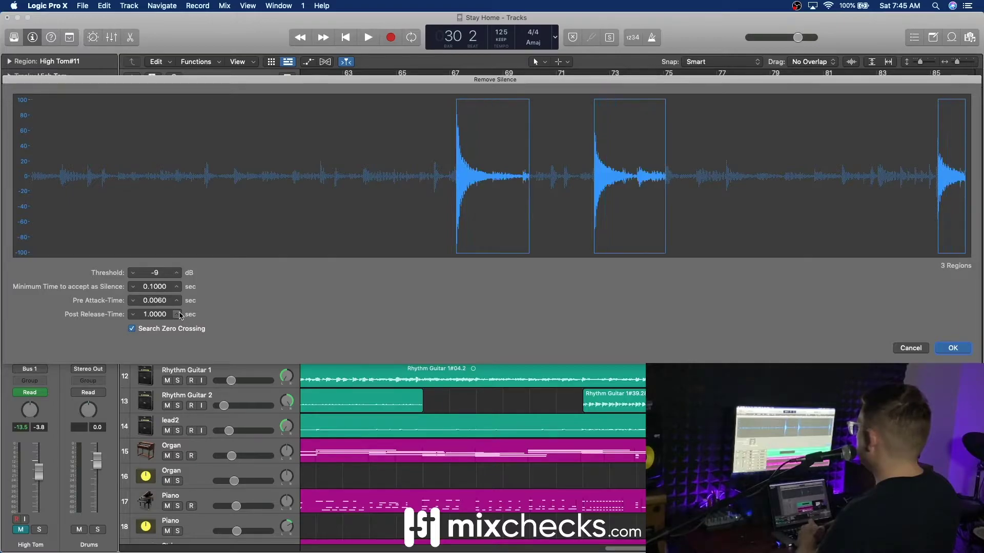
{"action": "left_click_drag", "start_coordinate": [146, 315], "coordinate": [146, 311]}
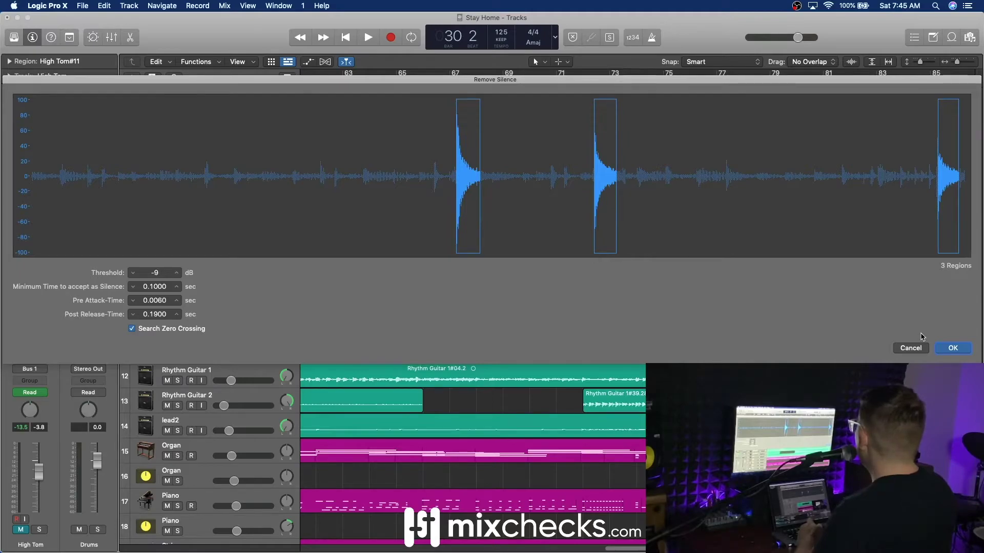
{"action": "left_click", "coordinate": [952, 348]}
{"action": "left_click", "coordinate": [493, 199]}
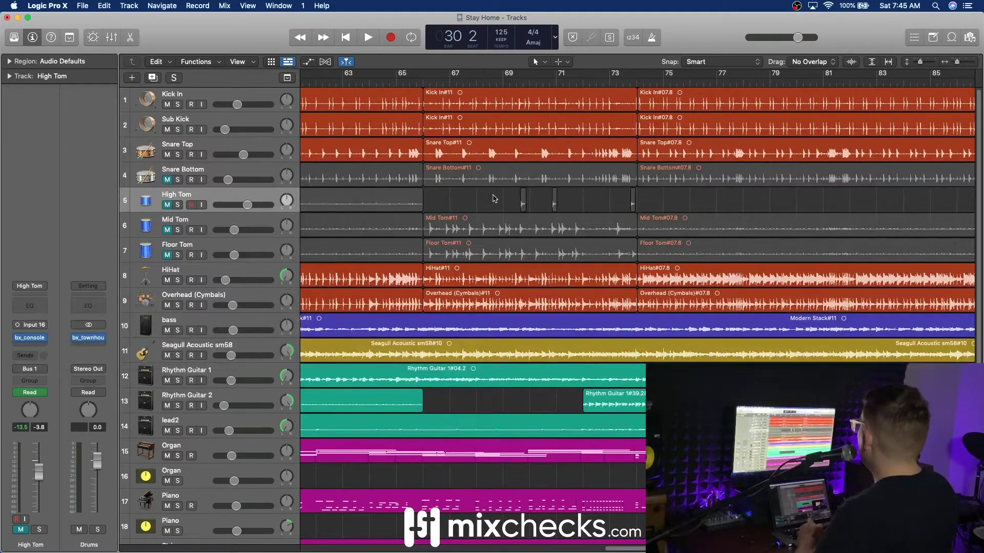
{"action": "scroll", "coordinate": [493, 199], "scroll_direction": "left", "scroll_amount": 10}
{"action": "scroll", "coordinate": [507, 201], "scroll_direction": "left", "scroll_amount": 7}
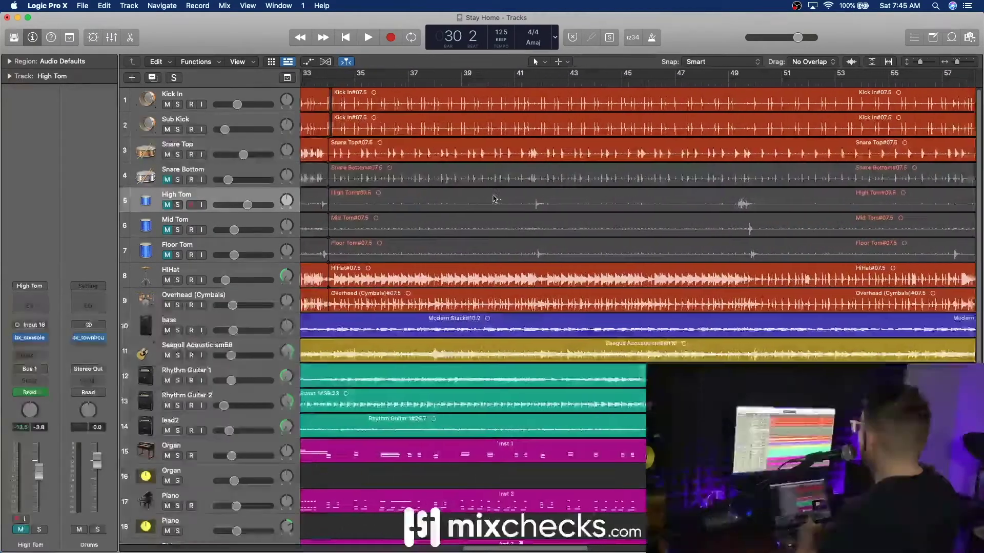
- Remove the silence from the High Tom#07.5 region starting at bar 34, keeping the -9 dB threshold and 0.1900 sec Post Release-Time
{"action": "double_click", "coordinate": [522, 204]}
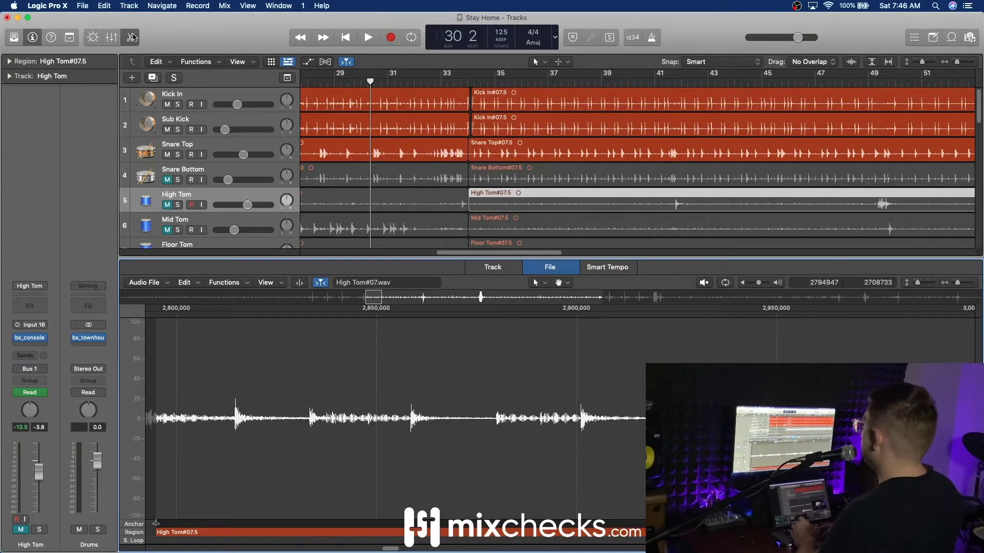
{"action": "key", "text": "e"}
{"action": "right_click", "coordinate": [558, 198]}
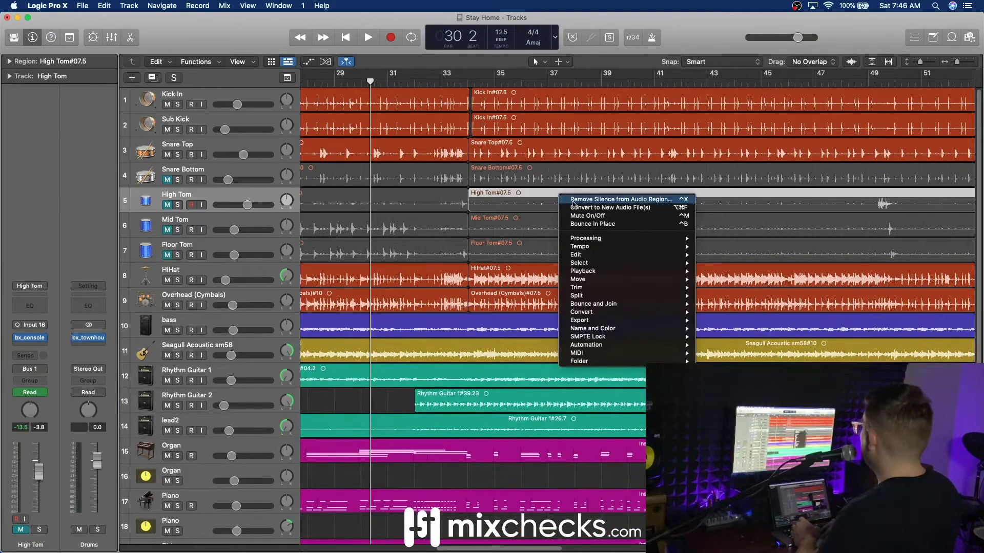
{"action": "left_click", "coordinate": [590, 202]}
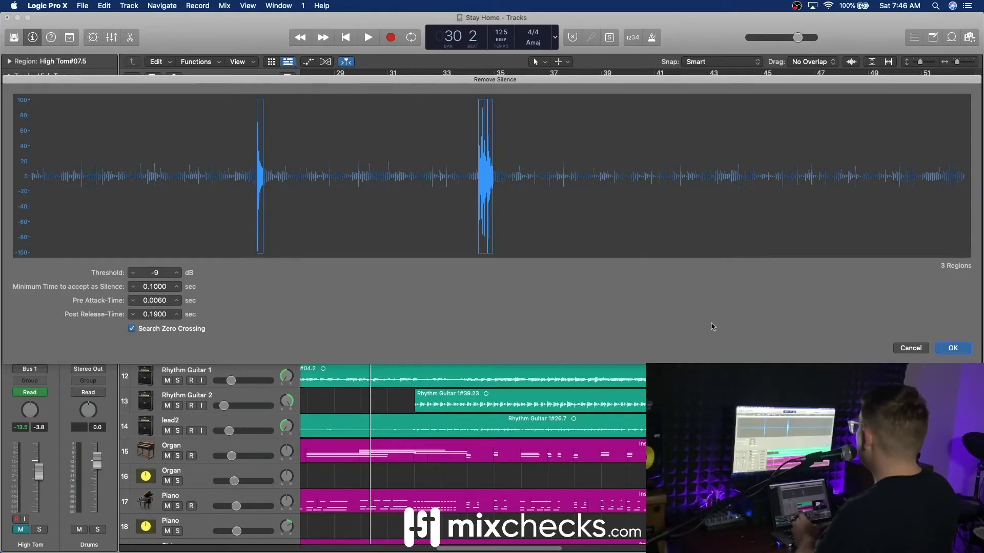
{"action": "left_click", "coordinate": [952, 348]}
- Remove the silence from the High Tom#10 region at bars 26 to 34, keeping the current threshold and timing settings
{"action": "scroll", "coordinate": [584, 194], "scroll_direction": "left", "scroll_amount": 5}
{"action": "scroll", "coordinate": [584, 195], "scroll_direction": "right", "scroll_amount": 1}
{"action": "left_click", "coordinate": [677, 201]}
{"action": "right_click", "coordinate": [661, 200]}
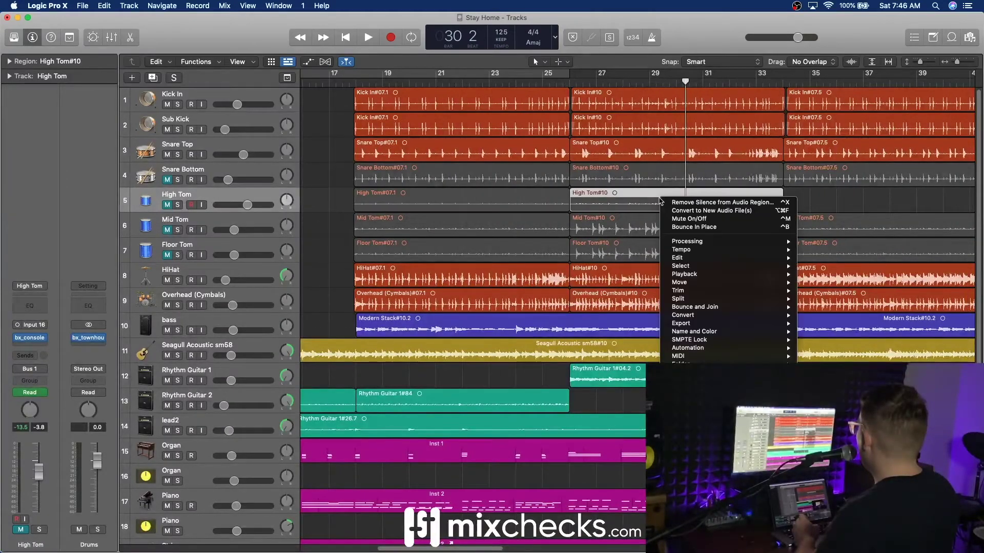
{"action": "left_click", "coordinate": [687, 203]}
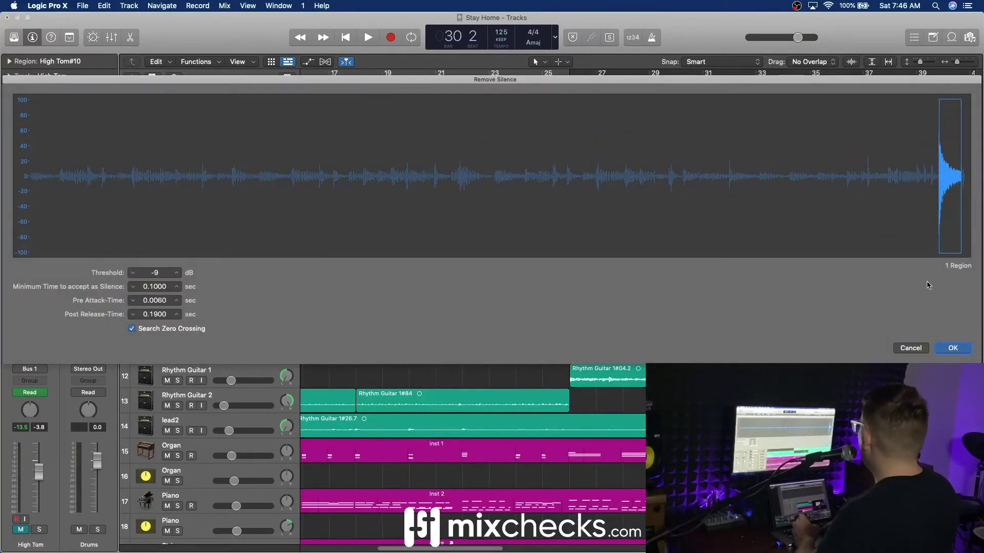
{"action": "left_click", "coordinate": [942, 346]}
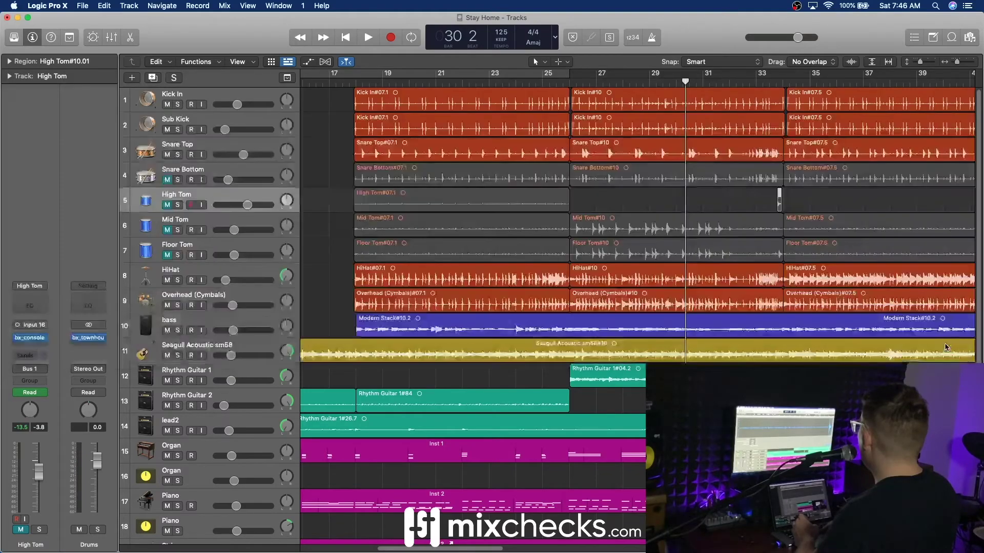
- Delete the High Tom#07.1 region at bars 18 to 26 without erasing its automation data
{"action": "left_click", "coordinate": [543, 199]}
{"action": "key", "text": "Delete"}
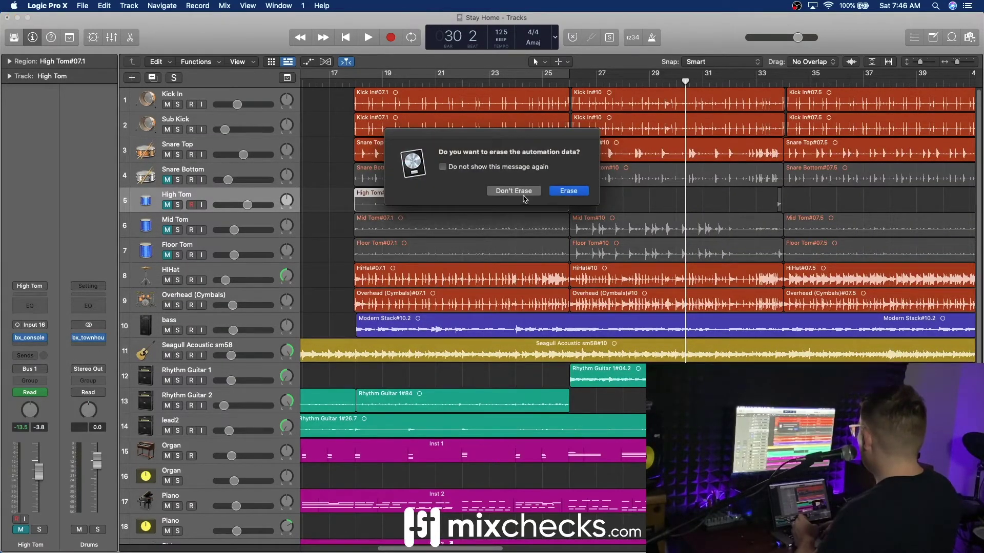
{"action": "left_click", "coordinate": [523, 195]}
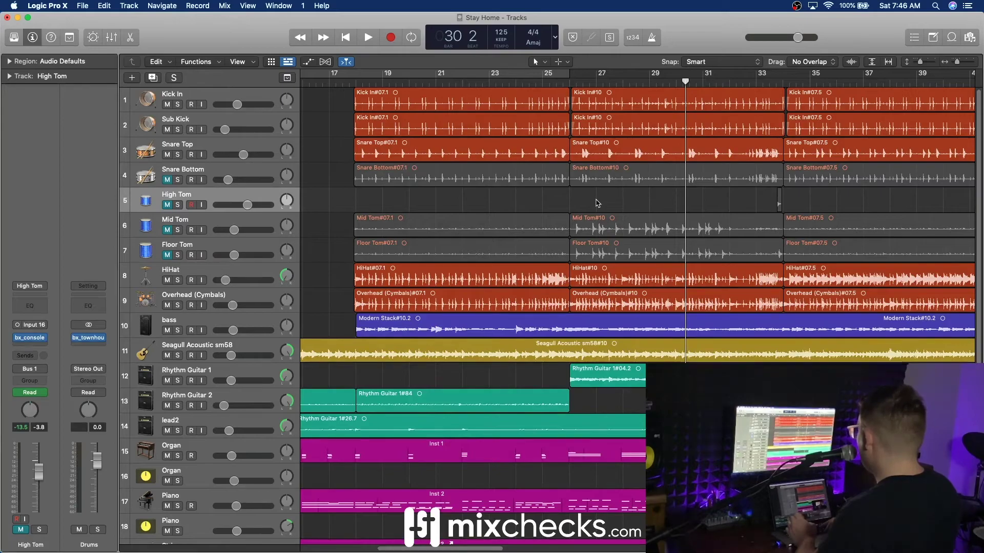